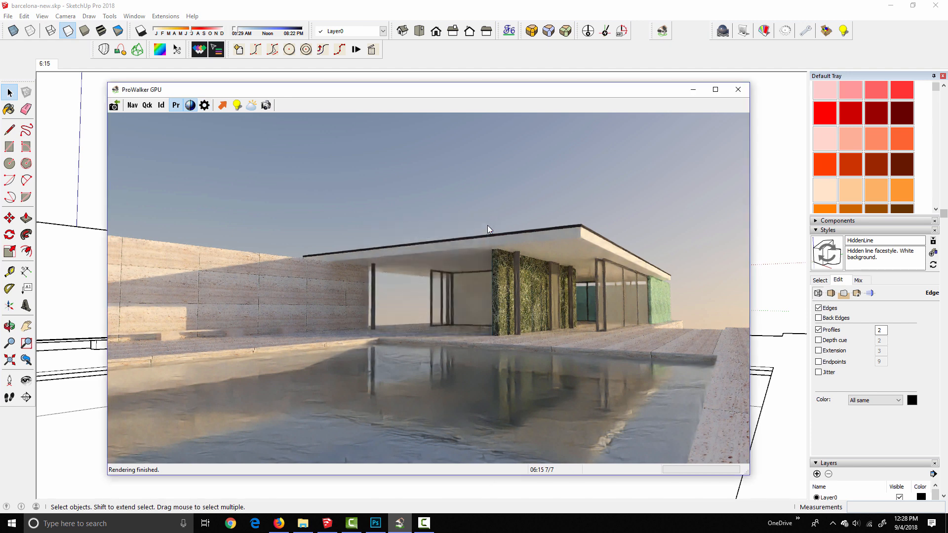
Save the finished ProWalker GPU render at window size as a PNG named barcelona-viewport-res
left_click(266, 105)
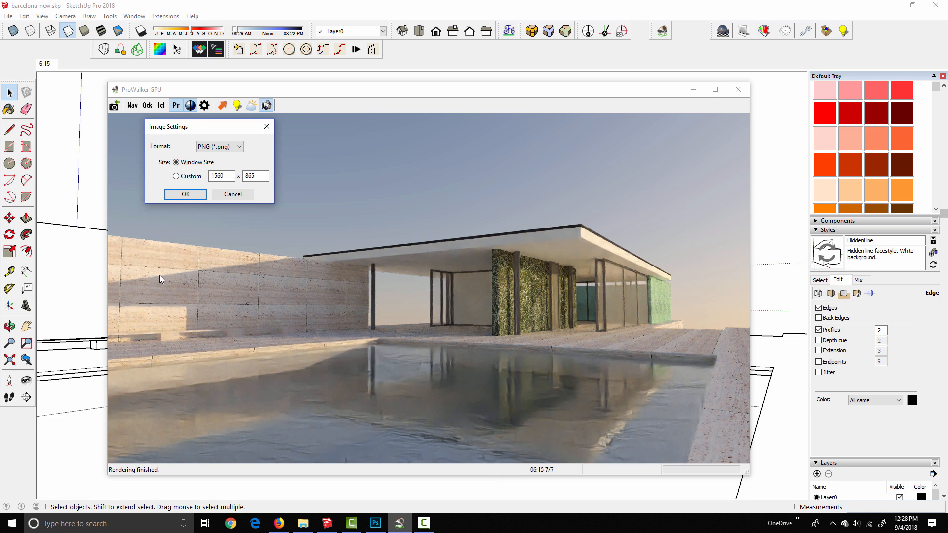
left_click(186, 195)
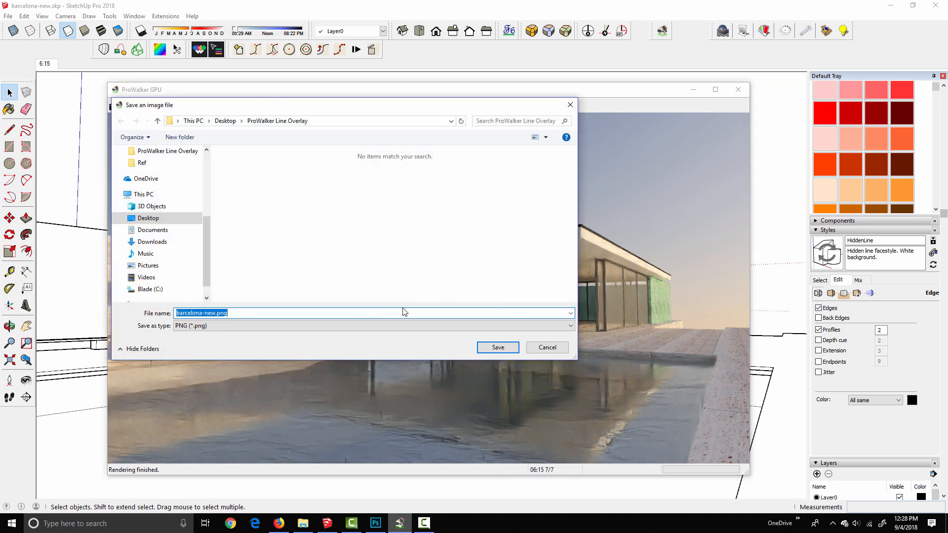
type("barcelona-viewport-res")
left_click(498, 347)
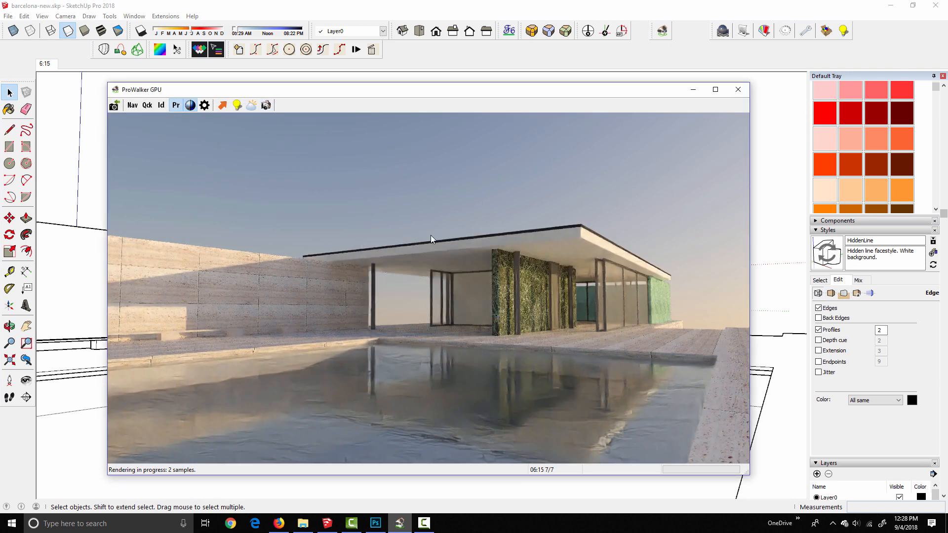
Check the pixel dimensions of barcelona-viewport-res.png in its file properties from the ProWalker Line Overlay folder
left_click(305, 523)
right_click(390, 168)
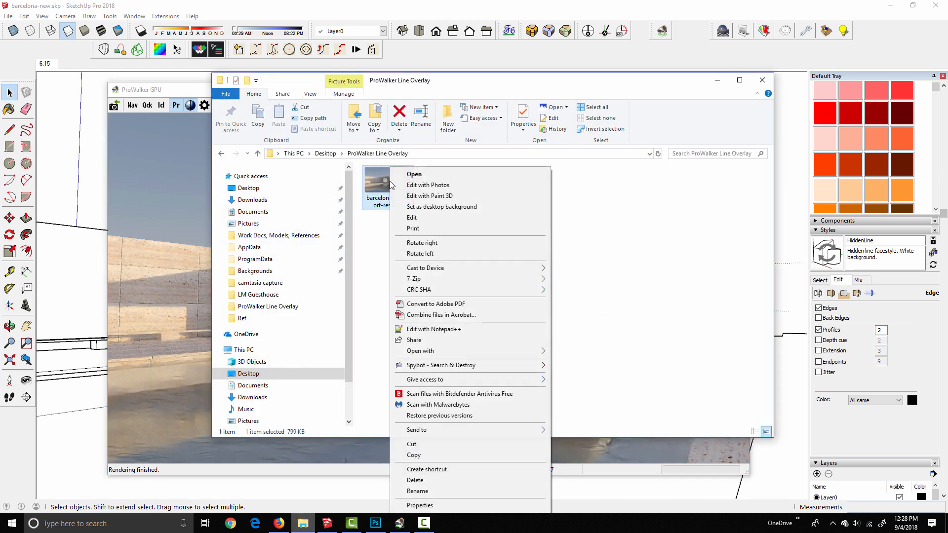
left_click(431, 505)
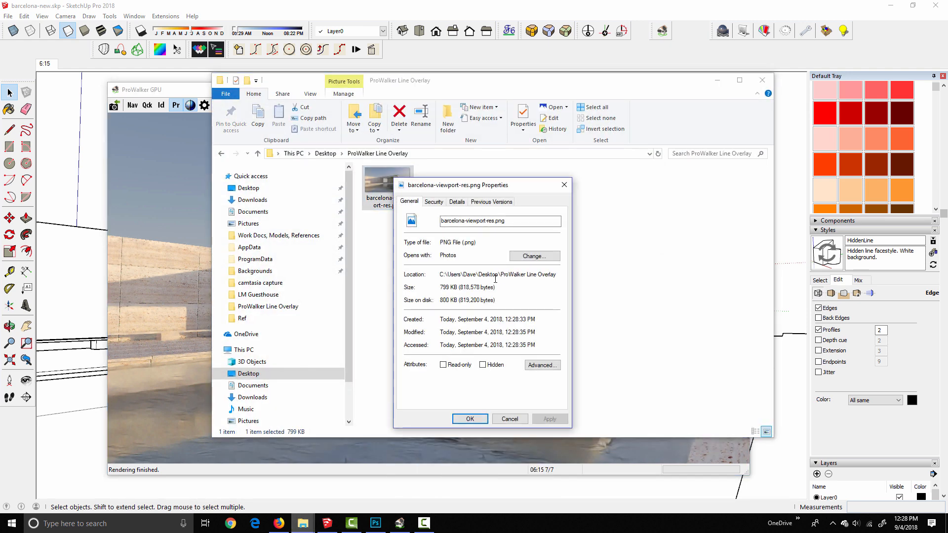
left_click(457, 202)
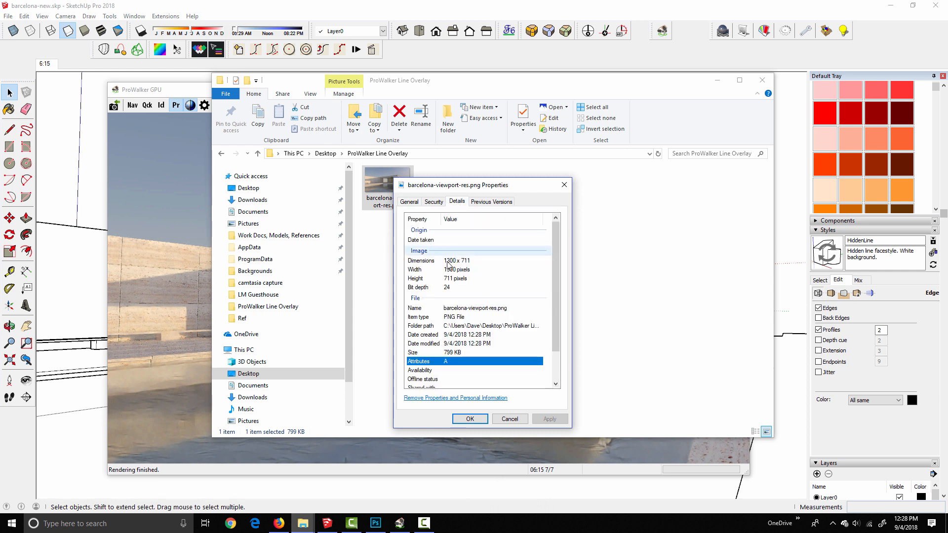
left_click(469, 262)
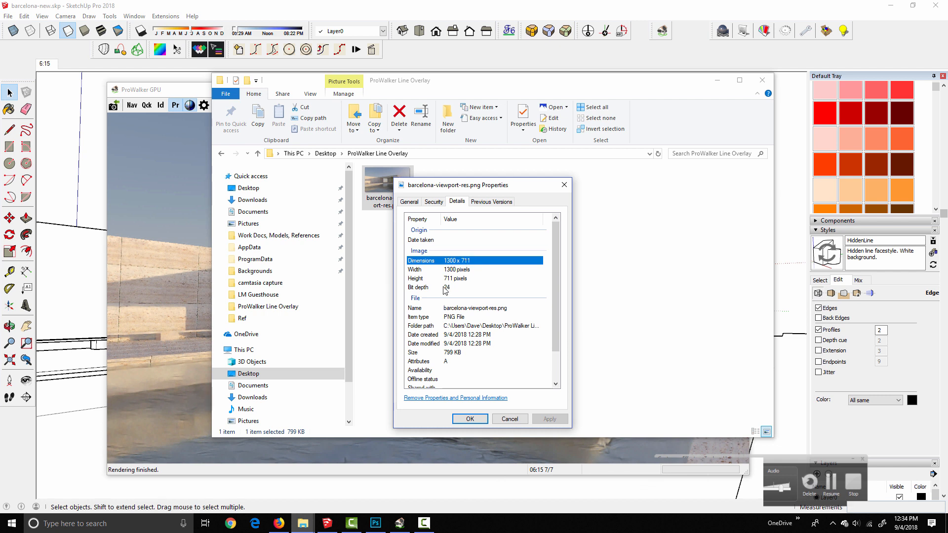
Switch to SketchUp and resize its viewport to a width of 1300 and a height of 711
left_click(279, 523)
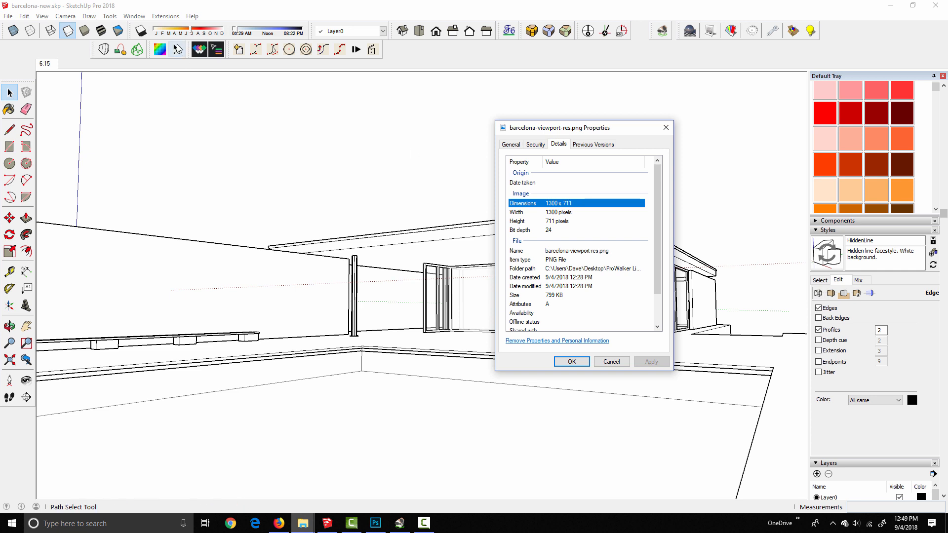
left_click(168, 17)
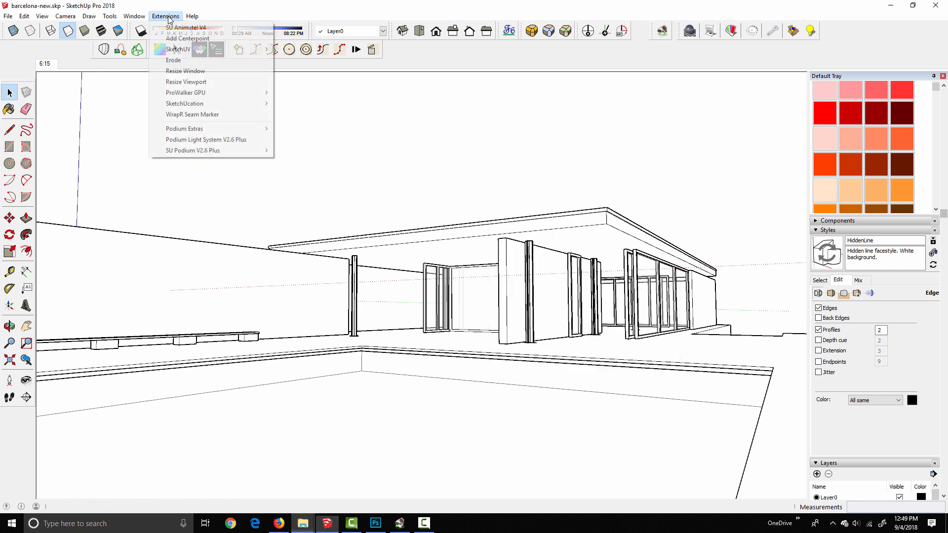
left_click(200, 83)
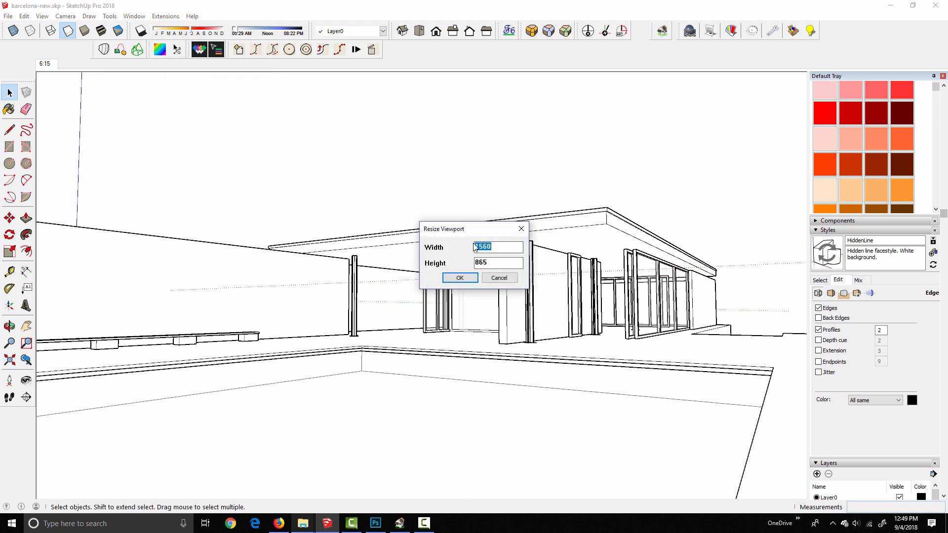
type("1300")
key("Tab")
type("711")
left_click(455, 279)
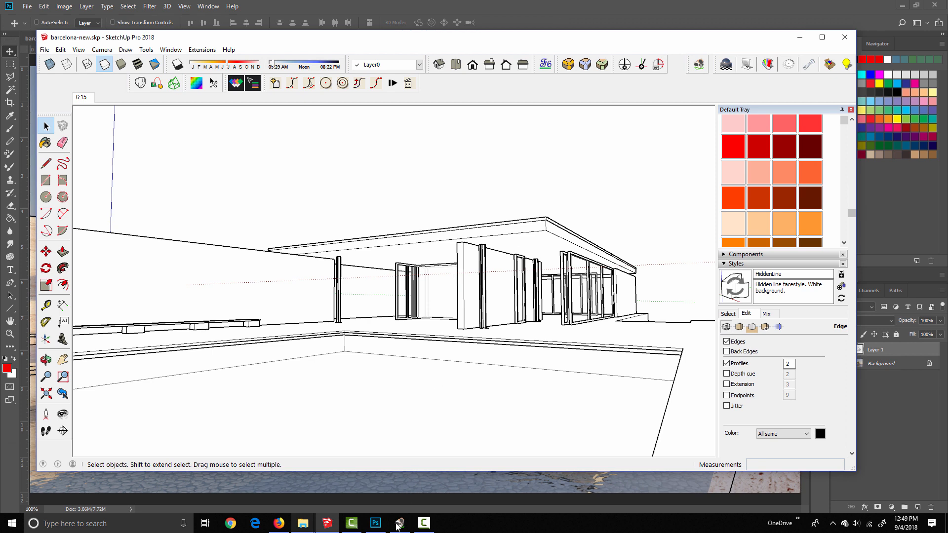
Place the ProWalker GPU render window over the SketchUp viewport to compare their sizes, and minimize it
left_click(399, 524)
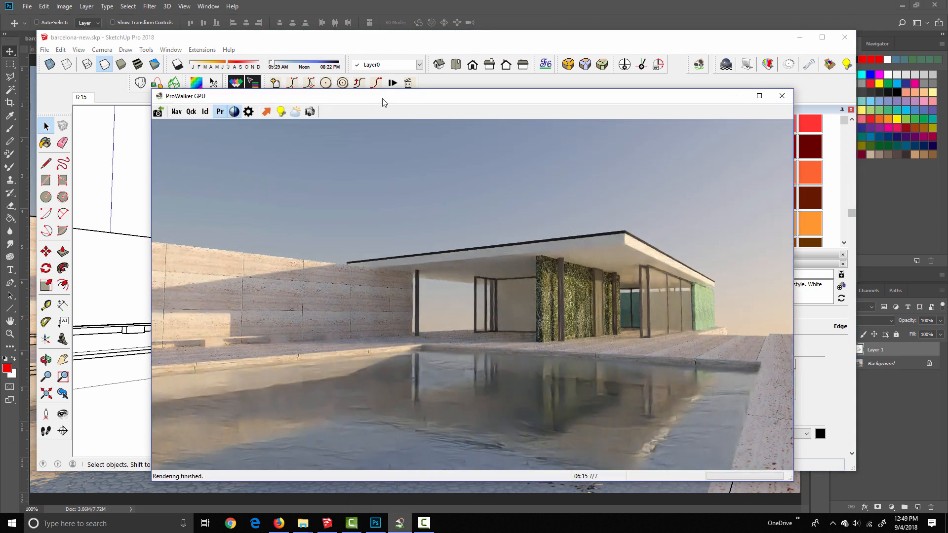
left_click_drag(380, 101, 303, 89)
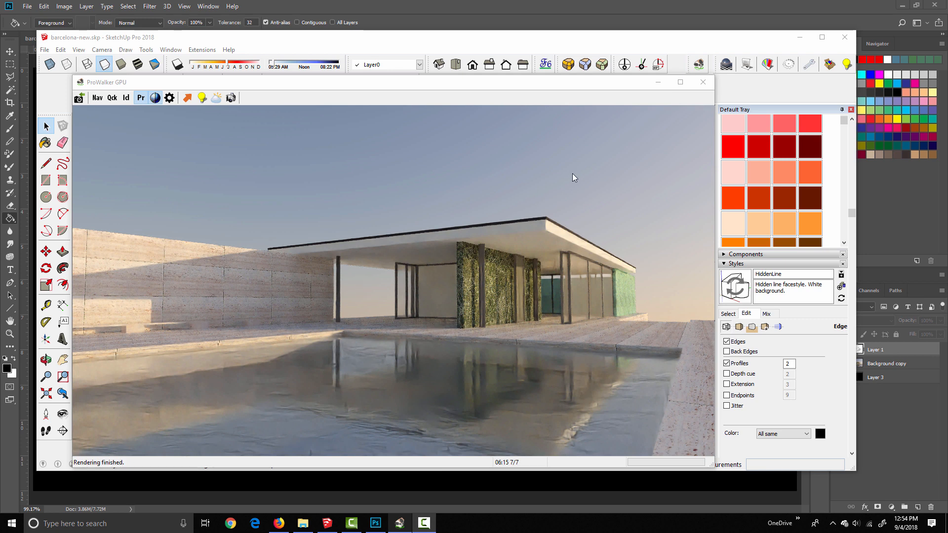
left_click(658, 84)
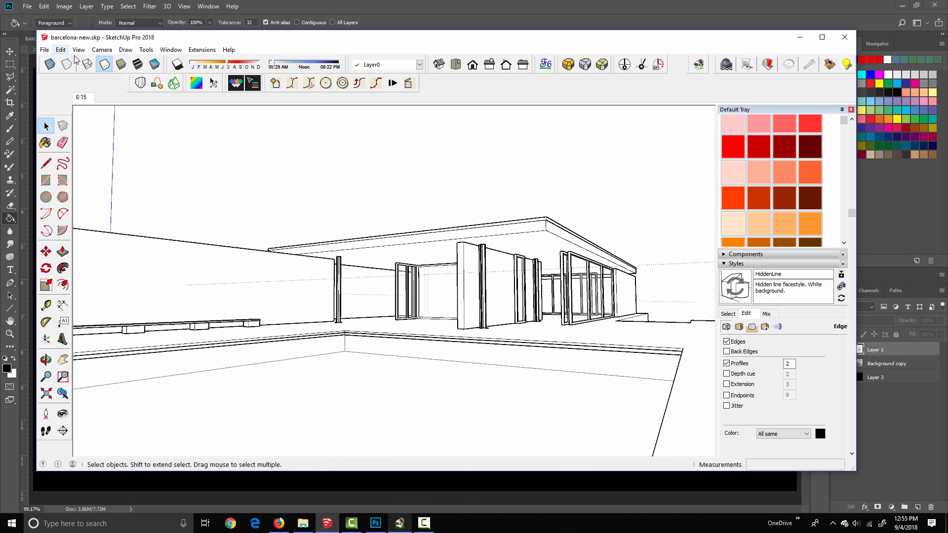
Begin a 2D graphic export as PNG and accept the view size of 1300 by 711 pixels with anti-alias
left_click(44, 50)
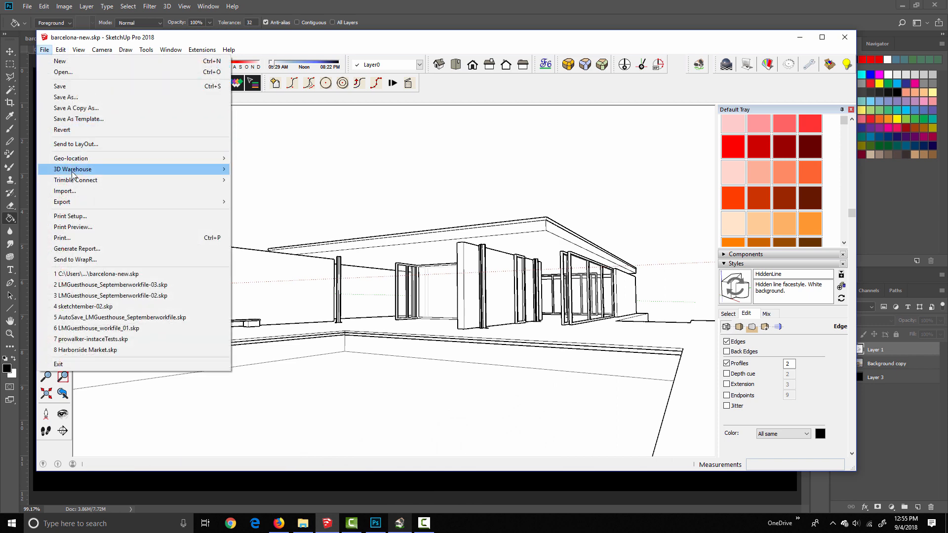
mouse_move(74, 204)
left_click(267, 212)
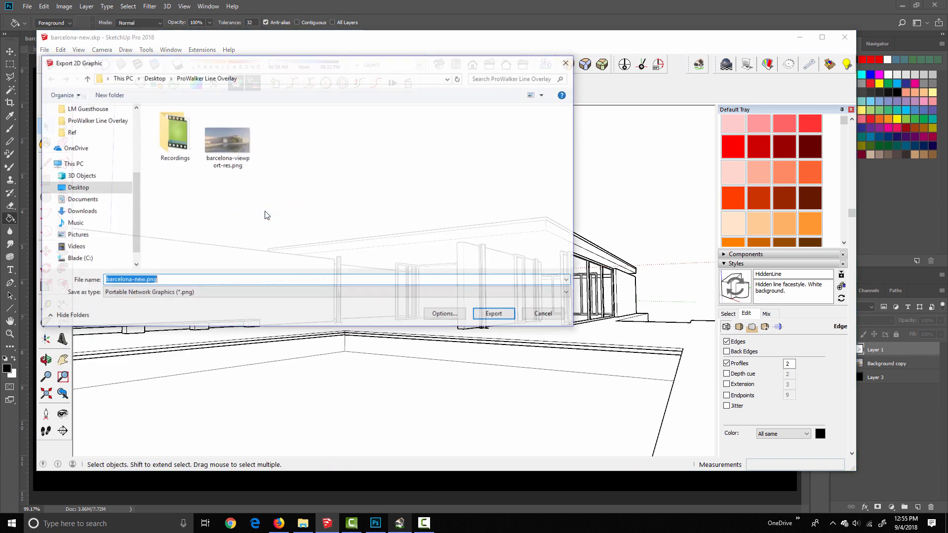
left_click(441, 314)
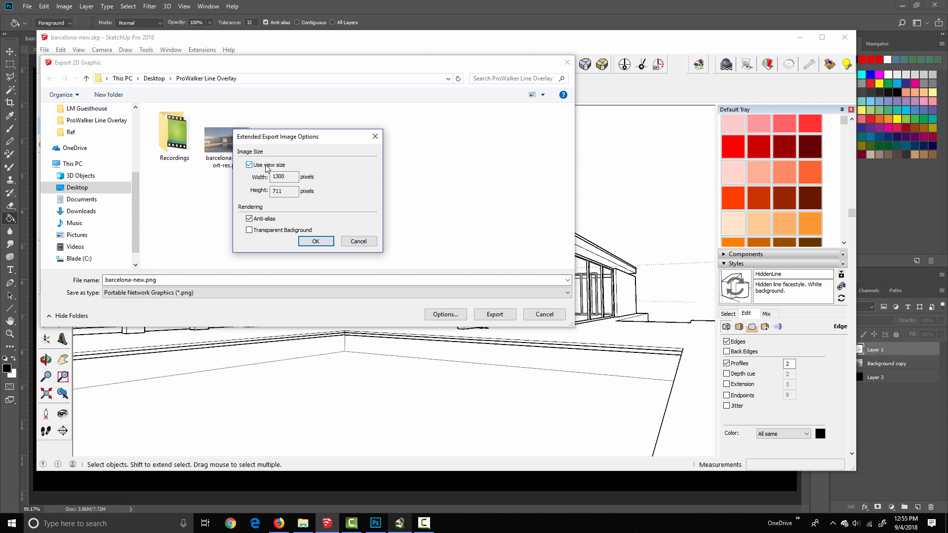
mouse_move(292, 177)
left_mouse_down()
mouse_move(264, 178)
mouse_move(288, 183)
left_mouse_up()
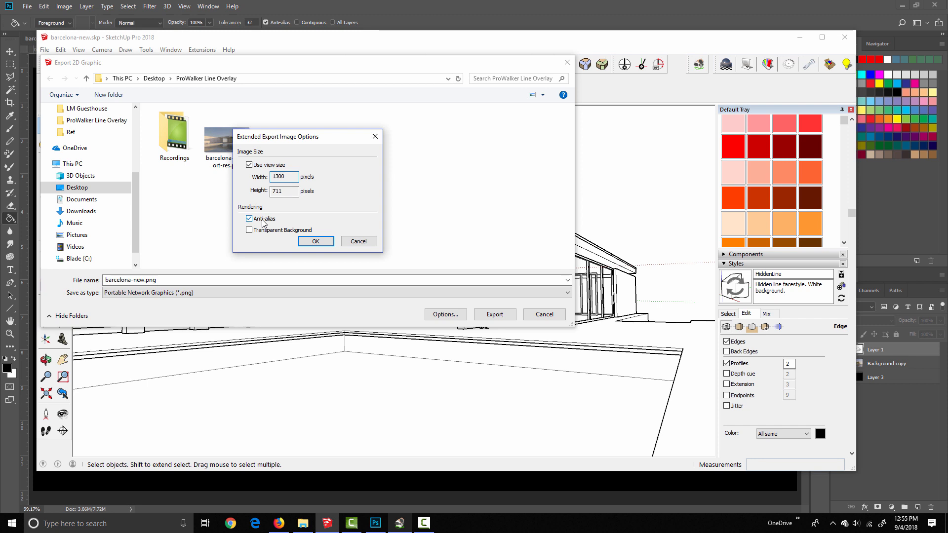
left_click(316, 241)
Name the export file barcelona-lines and export the hidden line view
double_click(140, 280)
left_click(140, 279)
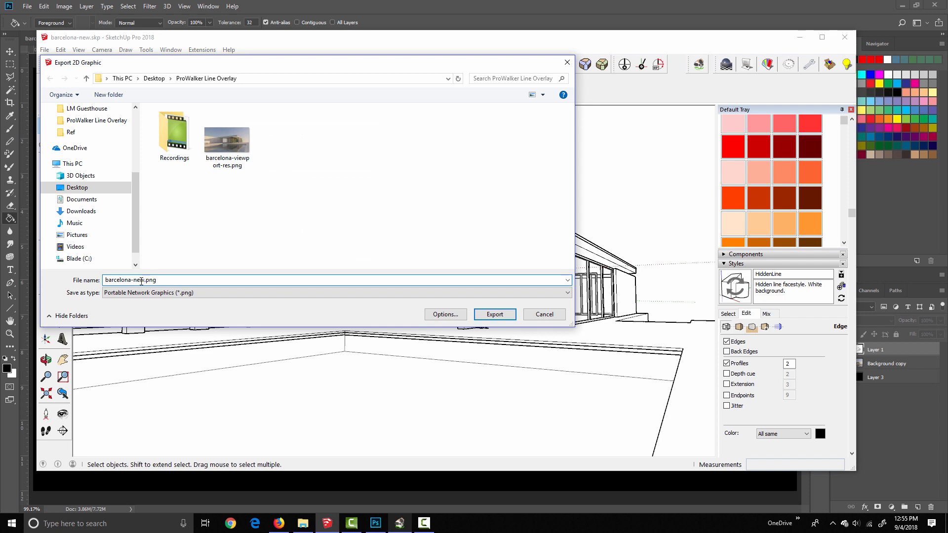
key("BackSpace")
key("BackSpace")
key("BackSpace")
type("lines")
left_click(493, 315)
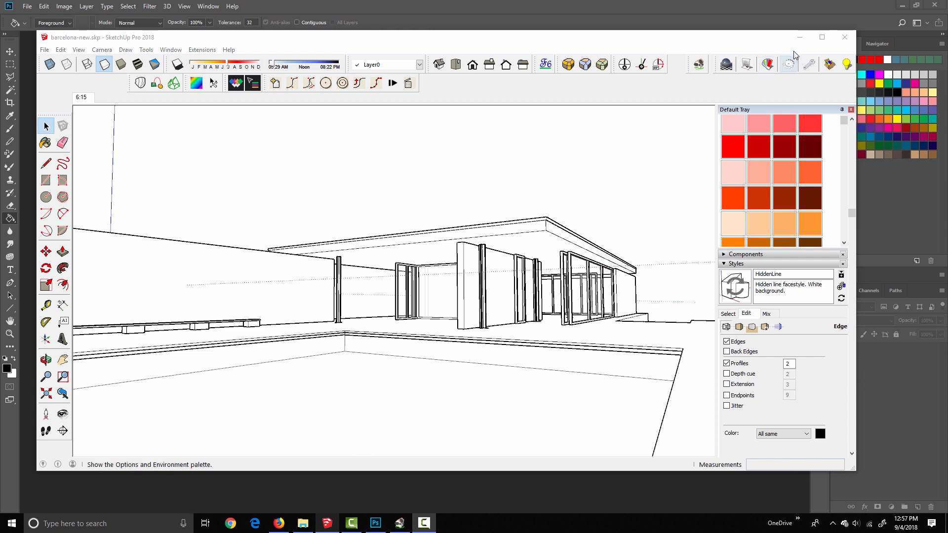
Minimize SketchUp and open barcelona-lines.png and barcelona-viewport-res.png from the ProWalker Line Overlay folder in Photoshop
left_click(799, 37)
left_click(303, 523)
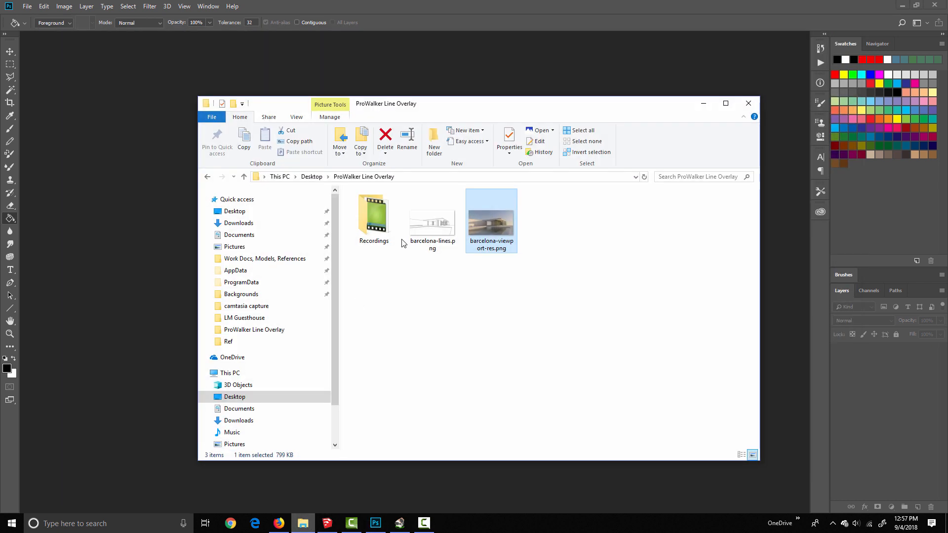
left_click(430, 288)
left_click_drag(423, 271, 422, 60)
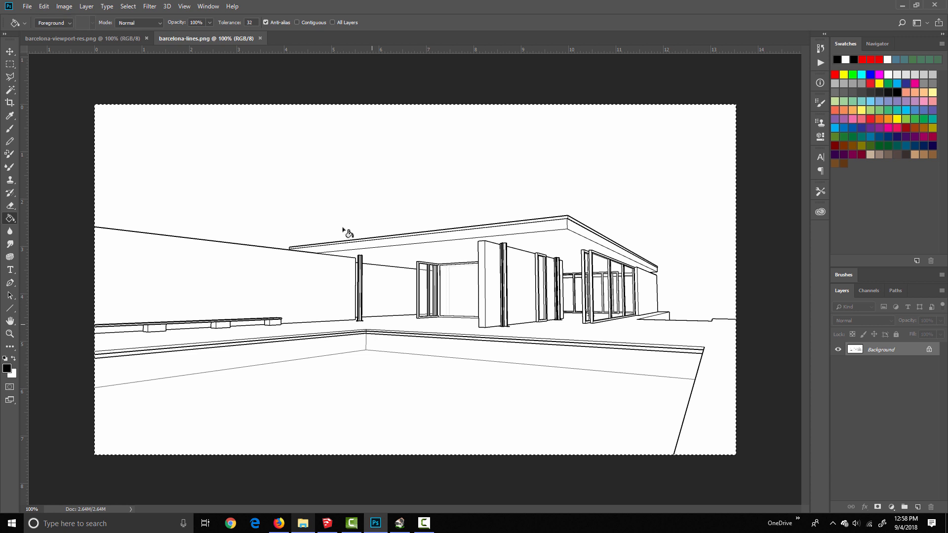
Paste the copied line drawing over the render as a new layer and reduce the layer's opacity to 65%
left_click(93, 39)
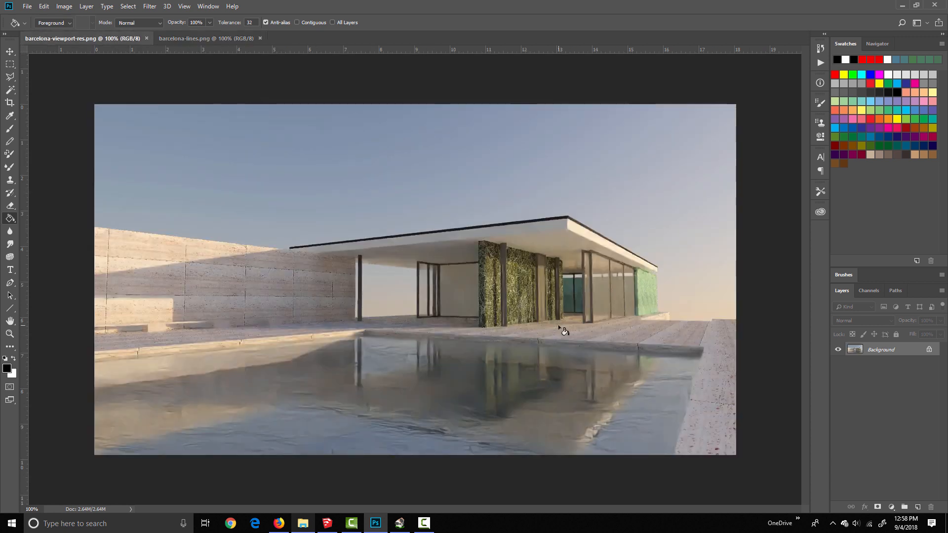
key("ctrl+v")
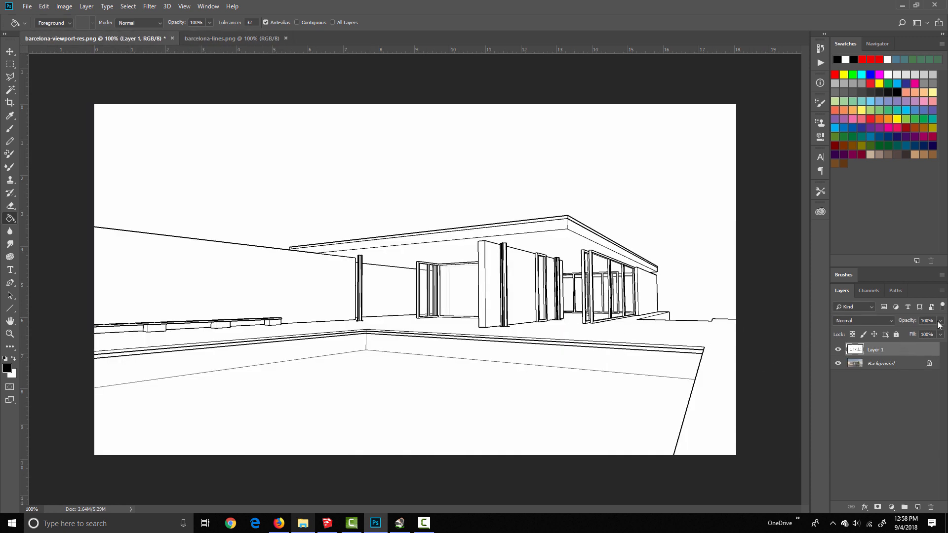
left_click(940, 321)
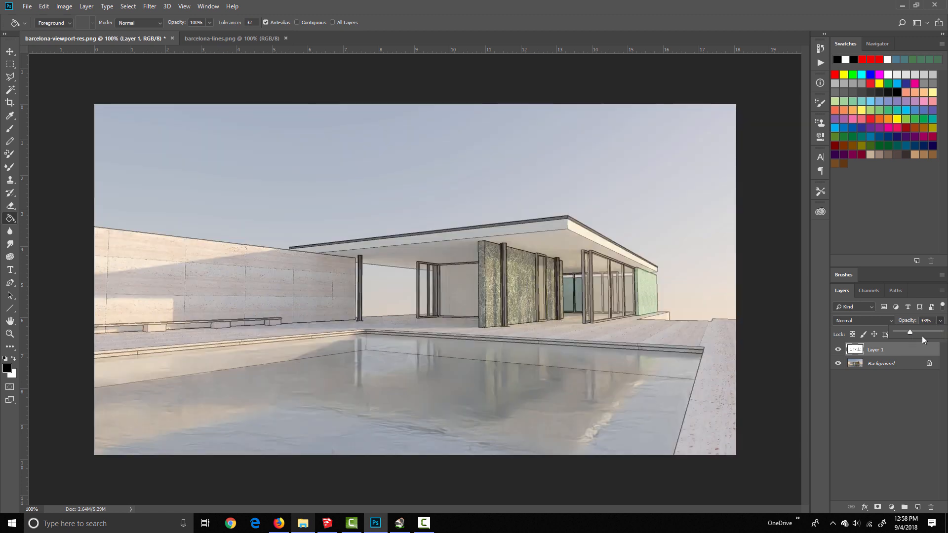
mouse_move(908, 330)
left_mouse_down()
mouse_move(929, 330)
mouse_move(896, 329)
mouse_move(927, 330)
left_mouse_up()
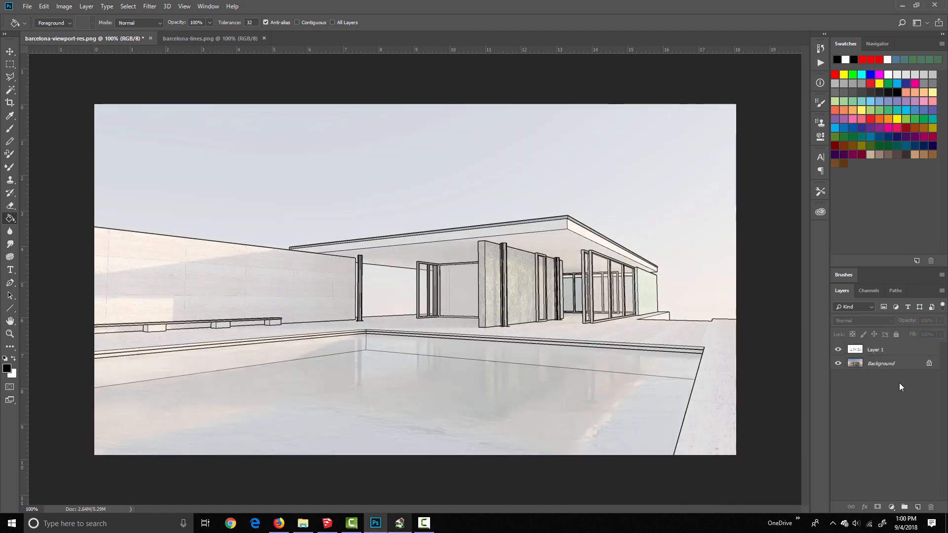
Set the line layer's blend mode to Multiply and increase its opacity above 65%
left_click(884, 349)
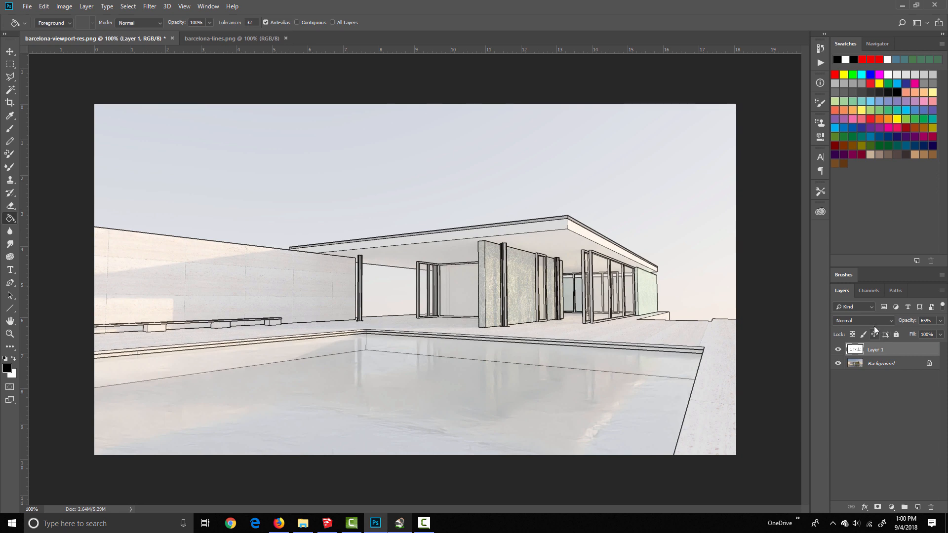
left_click(874, 322)
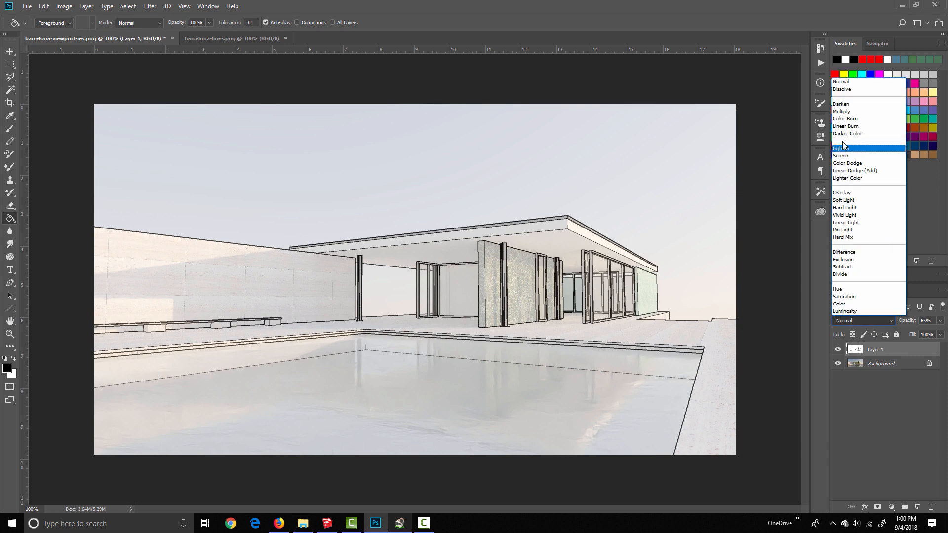
left_click(841, 111)
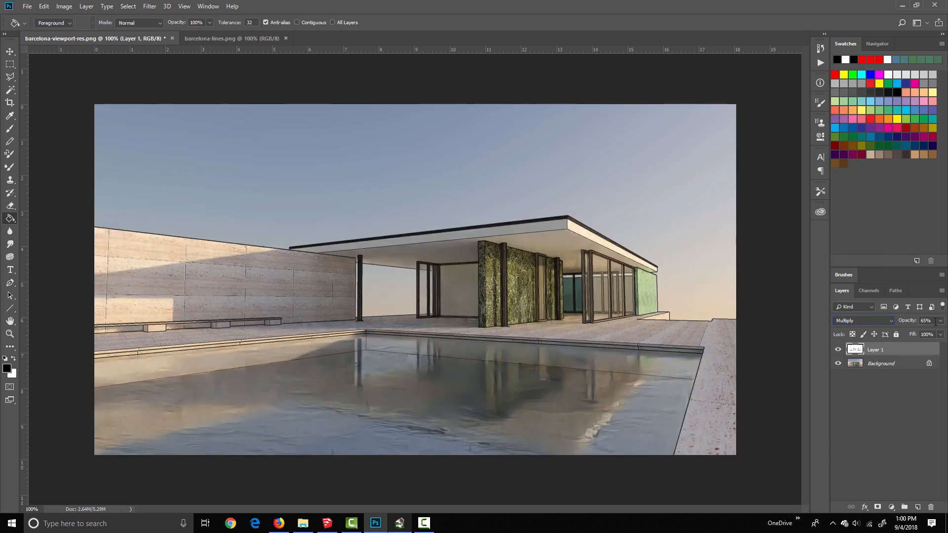
left_click(940, 320)
mouse_move(924, 336)
left_mouse_down()
mouse_move(933, 336)
mouse_move(905, 335)
mouse_move(933, 336)
left_mouse_up()
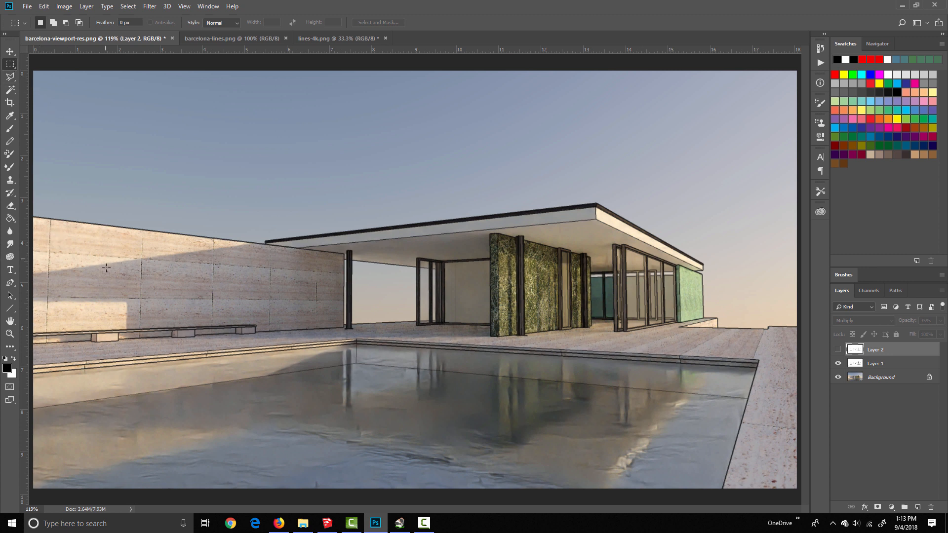
left_click_drag(101, 295, 233, 348)
left_click(282, 339)
Try resizing the image to a width of 2000 pixels with automatic resampling
left_click(64, 6)
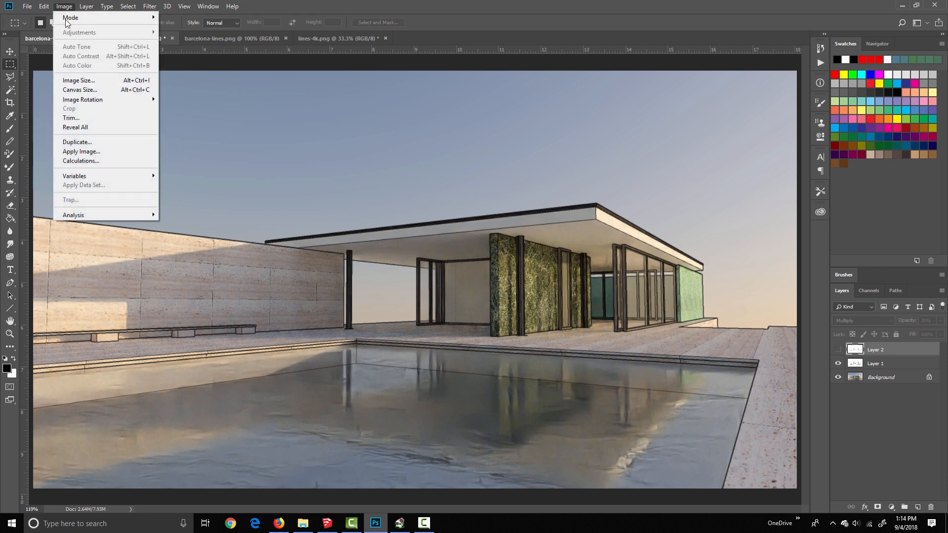
left_click(75, 81)
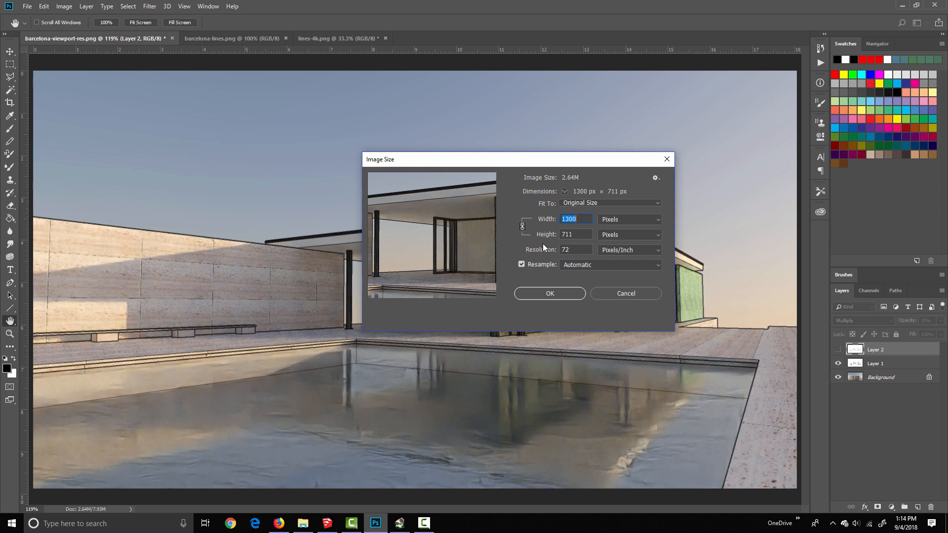
type("2000")
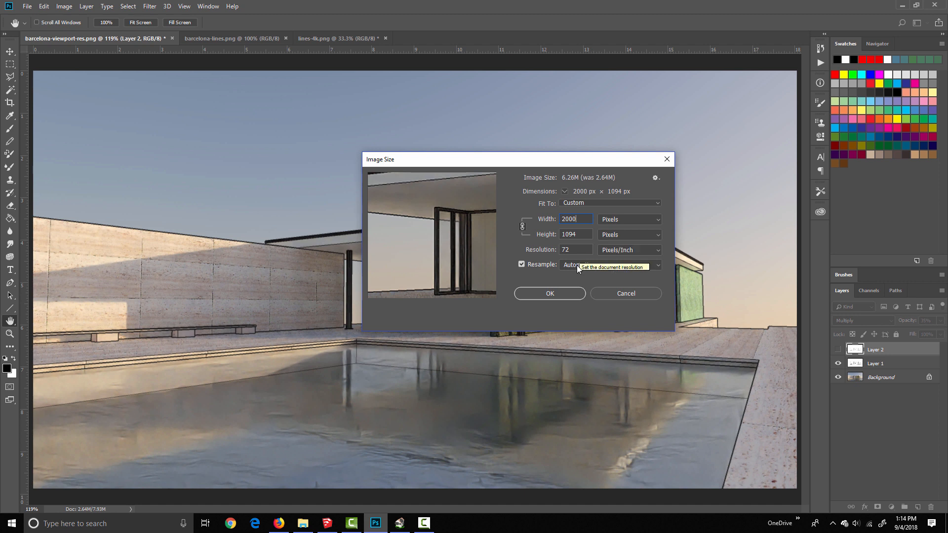
left_click(615, 292)
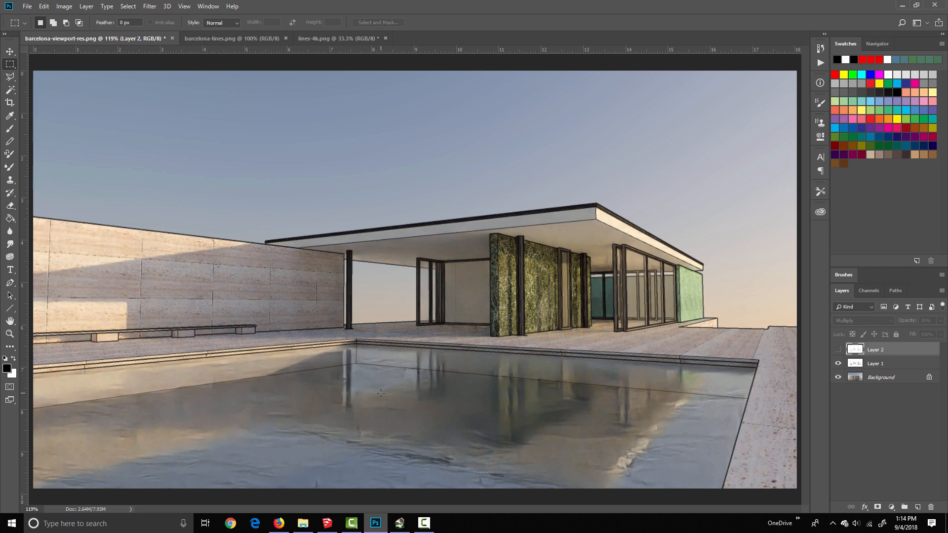
Switch to SketchUp, start a 2D graphic export and set its image size to 2000 × 1094 pixels
left_click(326, 523)
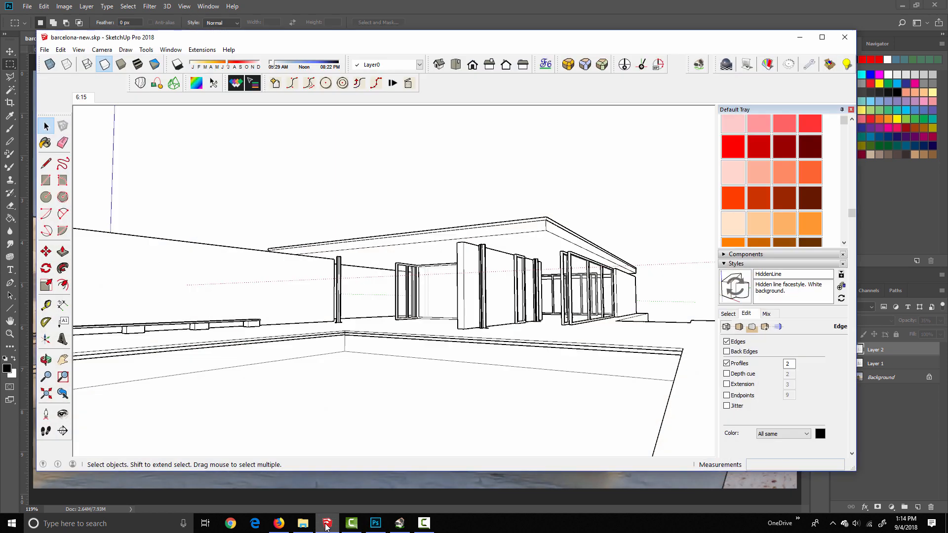
left_click(45, 50)
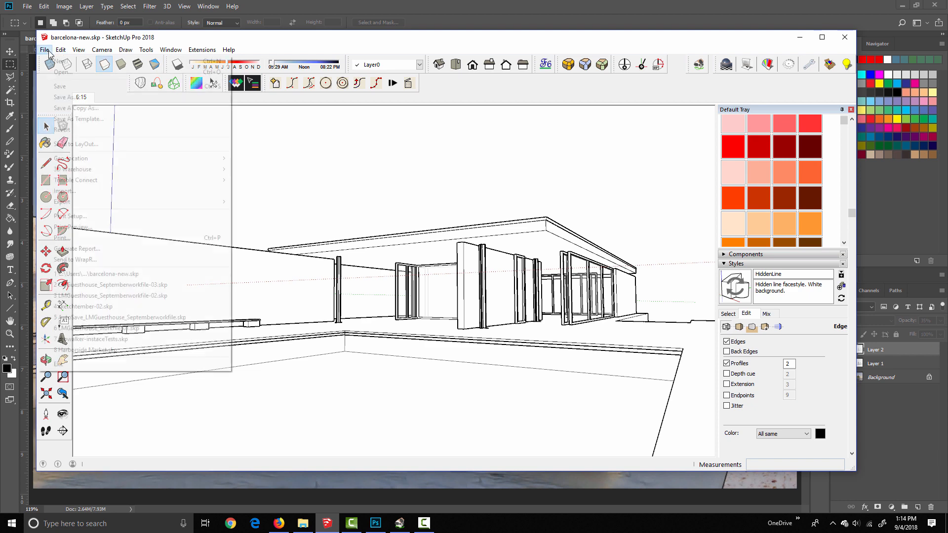
mouse_move(66, 206)
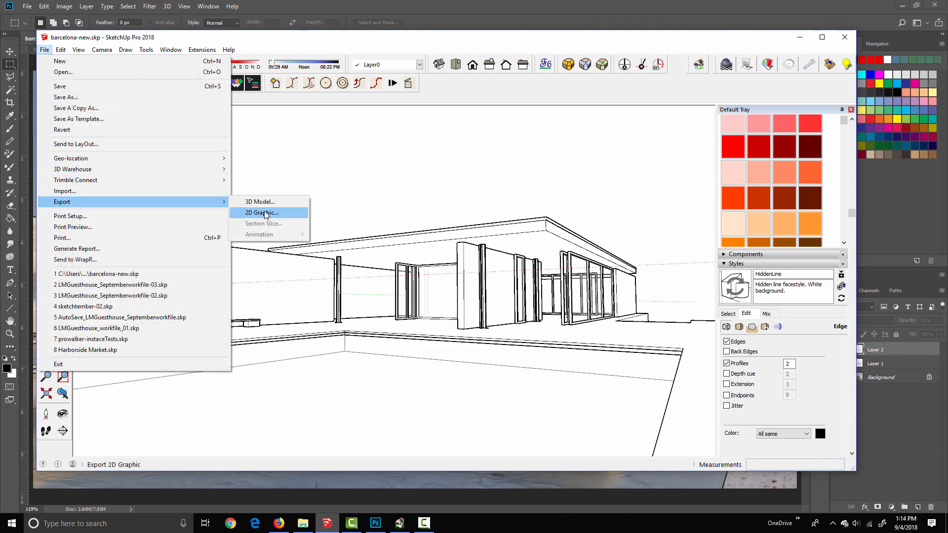
left_click(269, 213)
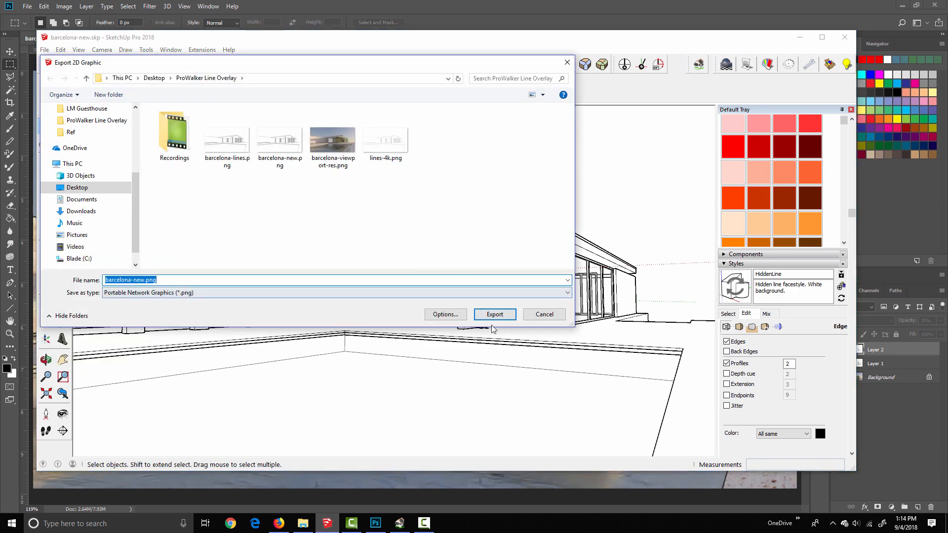
left_click(443, 313)
double_click(279, 176)
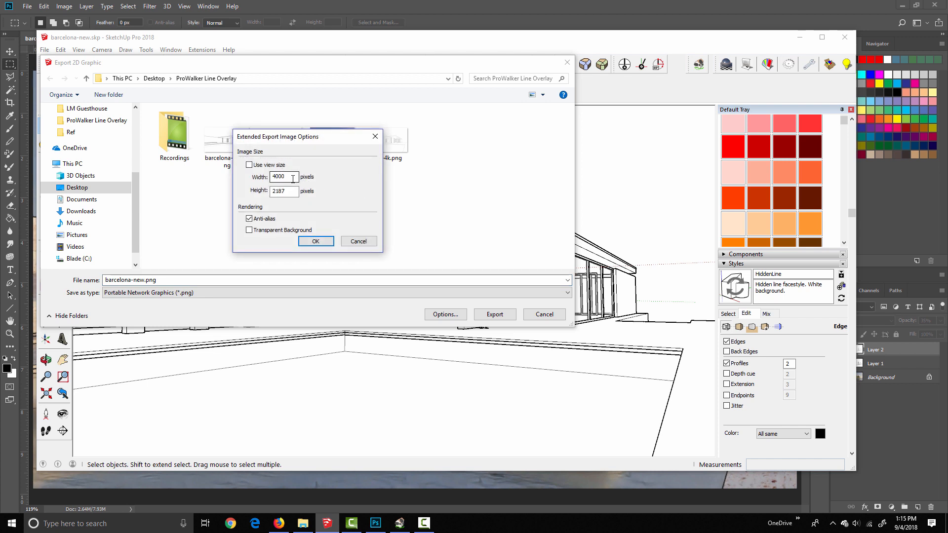
type("2000")
left_click(290, 190)
key("BackSpace")
type("4")
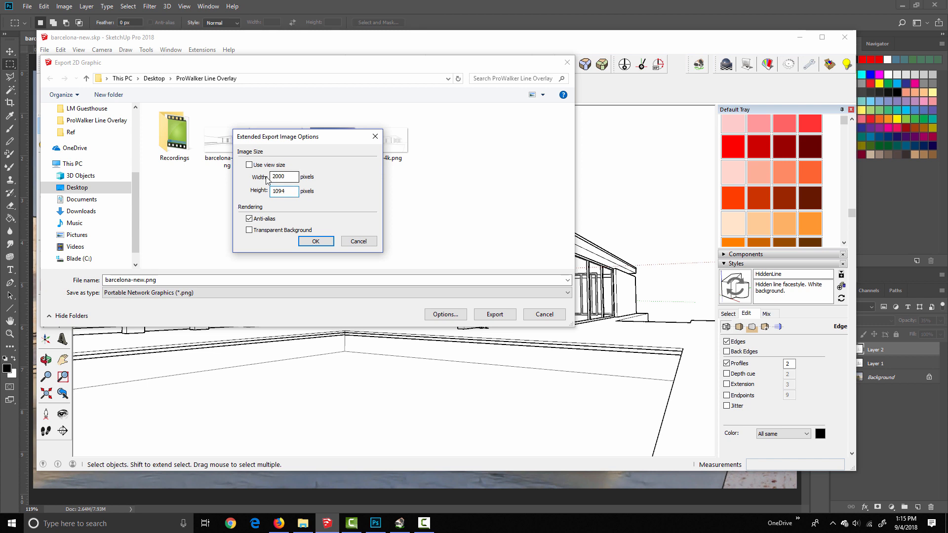
left_click(316, 241)
Name the hidden line export lines-larger.png and export it to the ProWalker Line Overlay folder
left_click(144, 280)
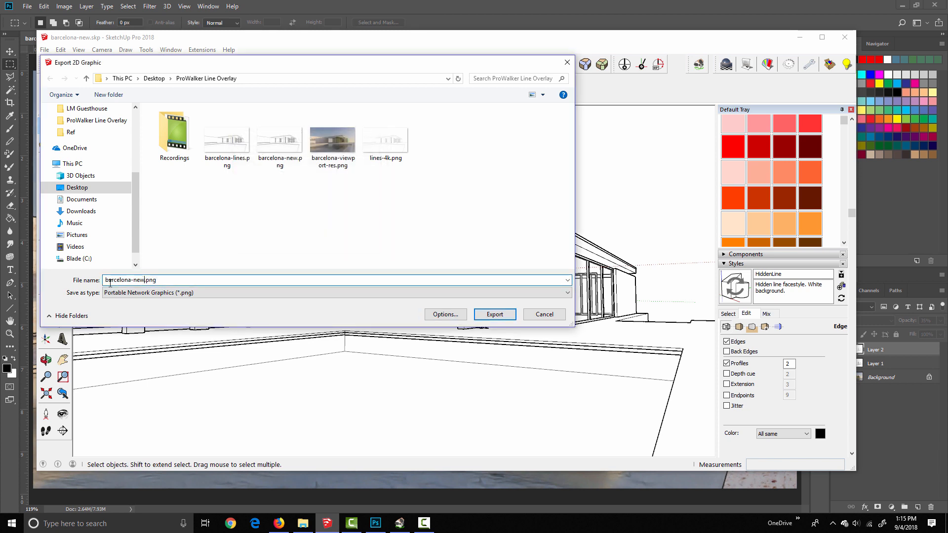
left_click_drag(144, 280, 105, 280)
type("lines-larger")
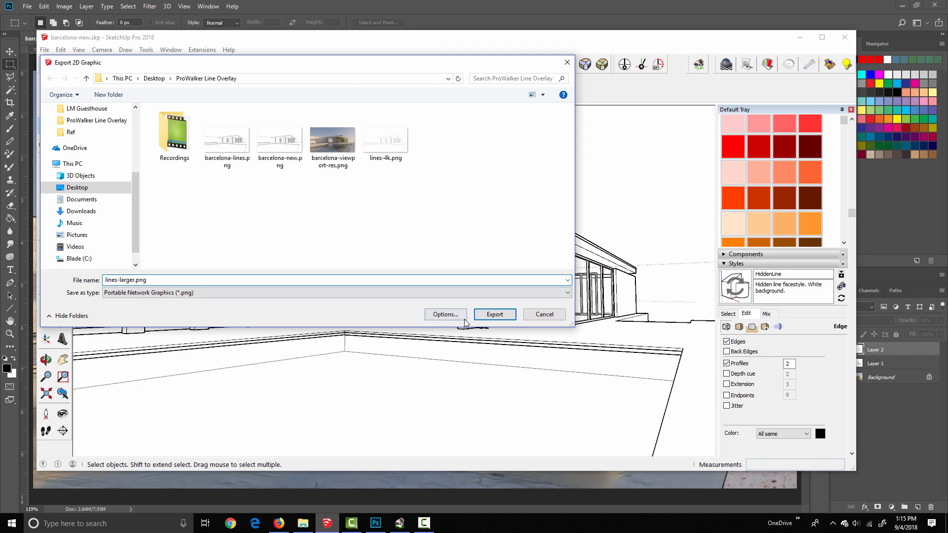
left_click(492, 314)
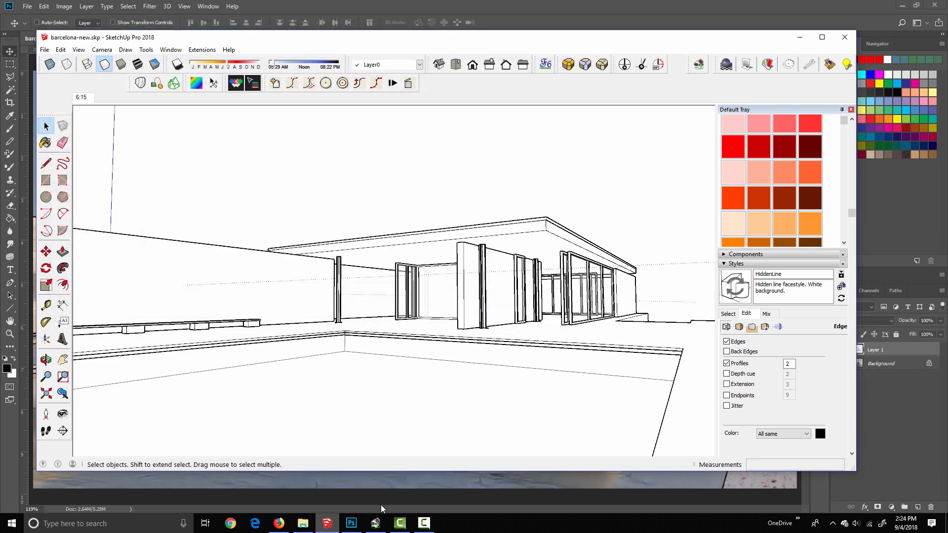
Switch to ProWalker GPU and set the rendering to terminate after 250 samples
left_click(375, 526)
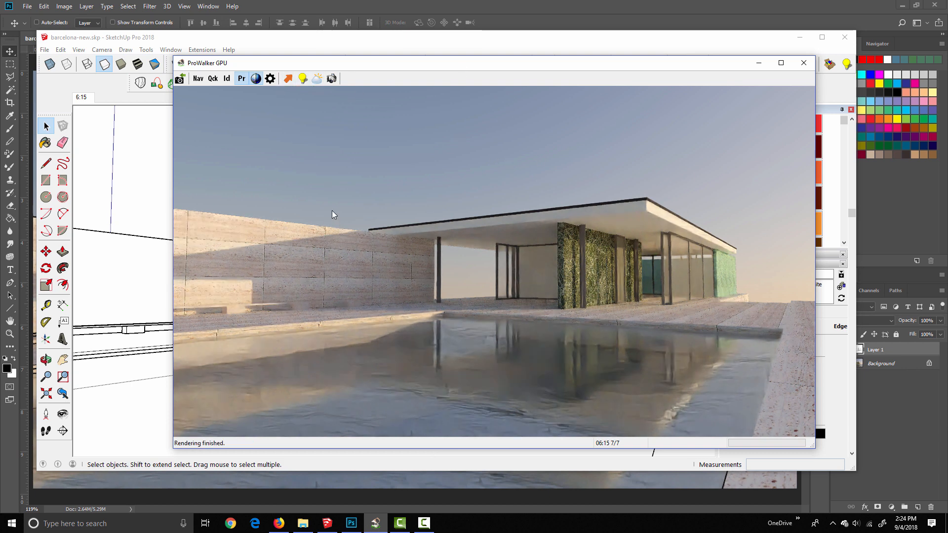
left_click(270, 78)
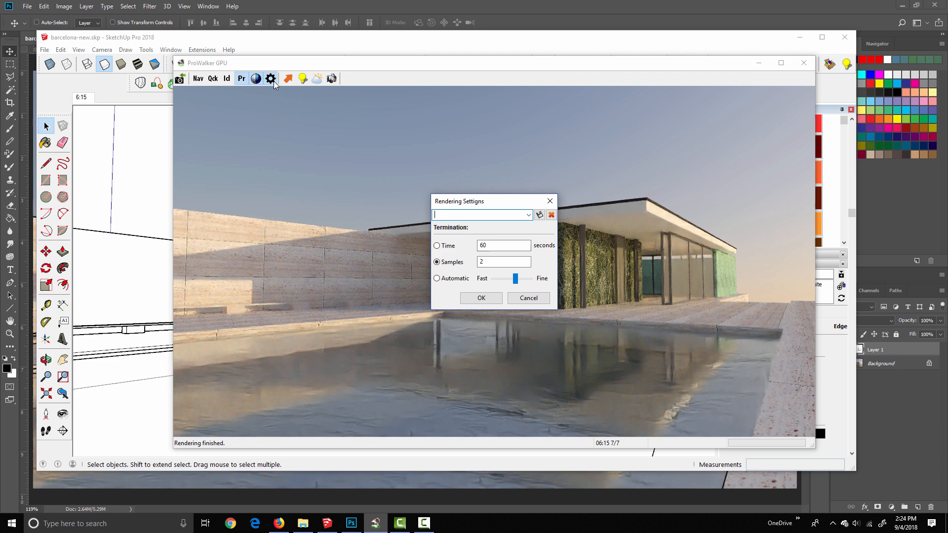
double_click(496, 262)
type("2")
left_click_drag(496, 264, 471, 264)
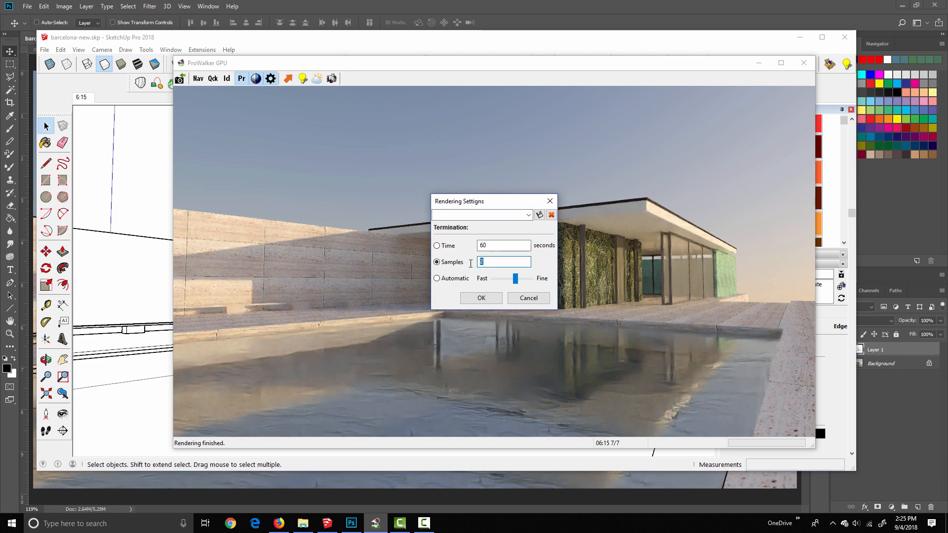
type("250")
left_click(490, 298)
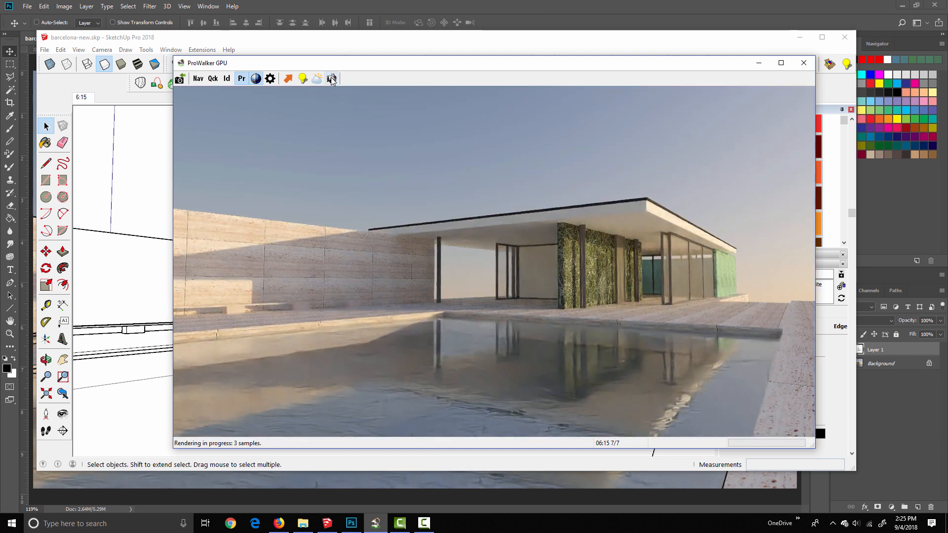
Save the render as a PNG named barcelona-larger at a custom size of 2000 × 1094 pixels
left_click(332, 78)
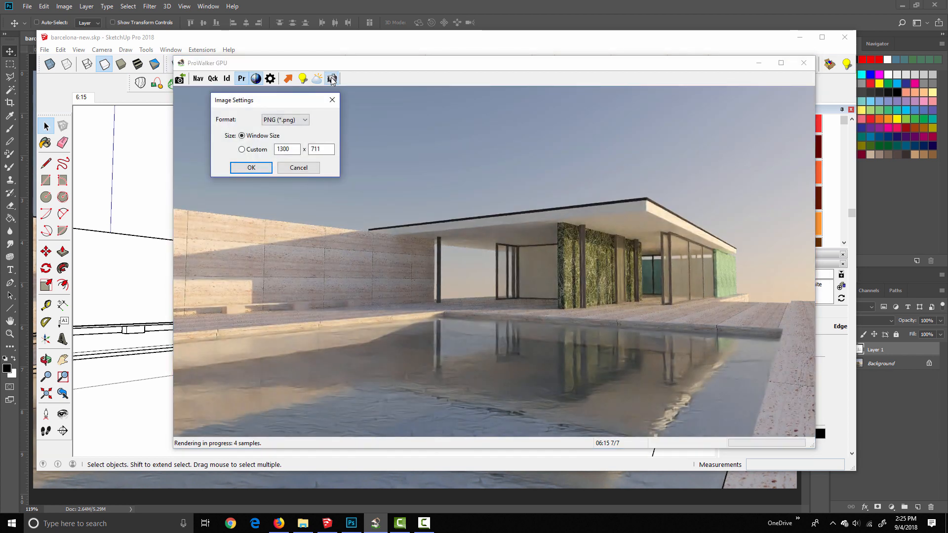
left_click(241, 149)
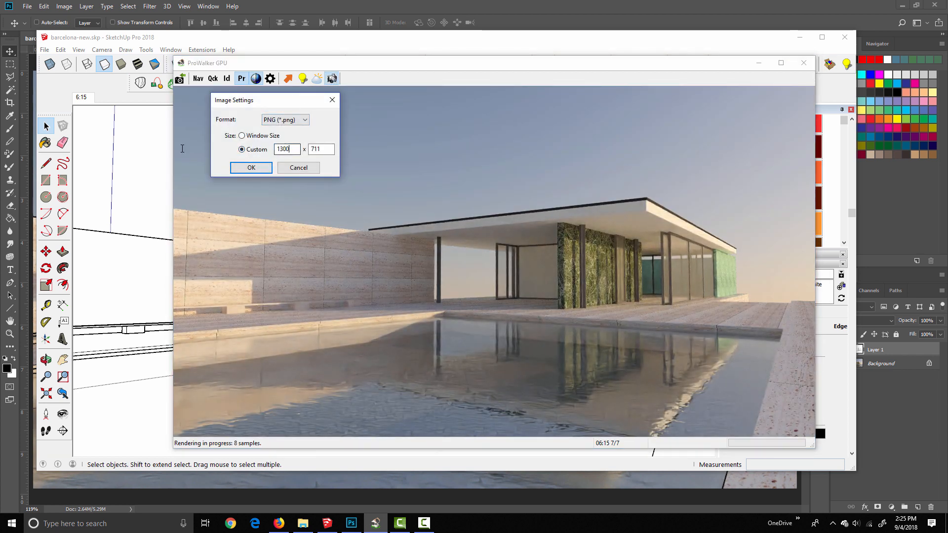
double_click(286, 149)
type("2000")
key("Tab")
type("1094")
left_click(239, 167)
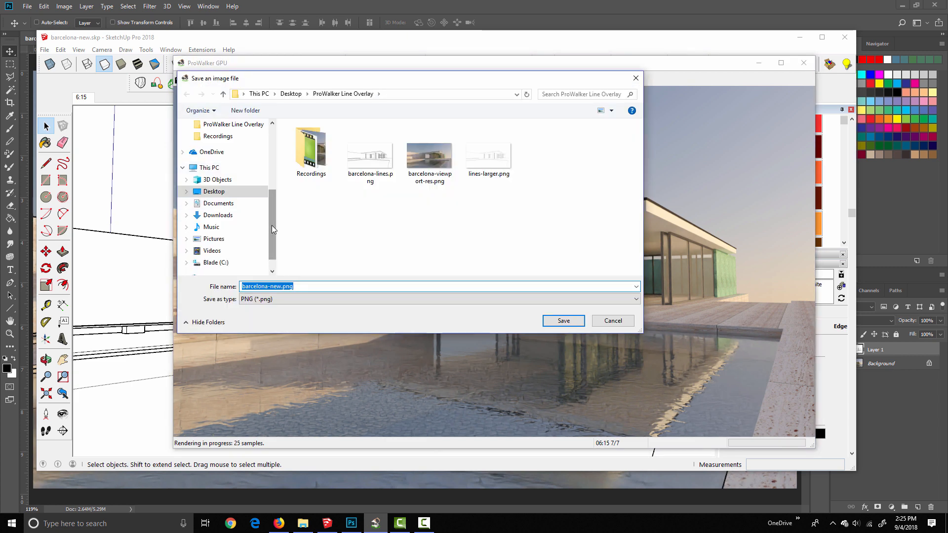
type("barcelona-larger")
left_click(563, 321)
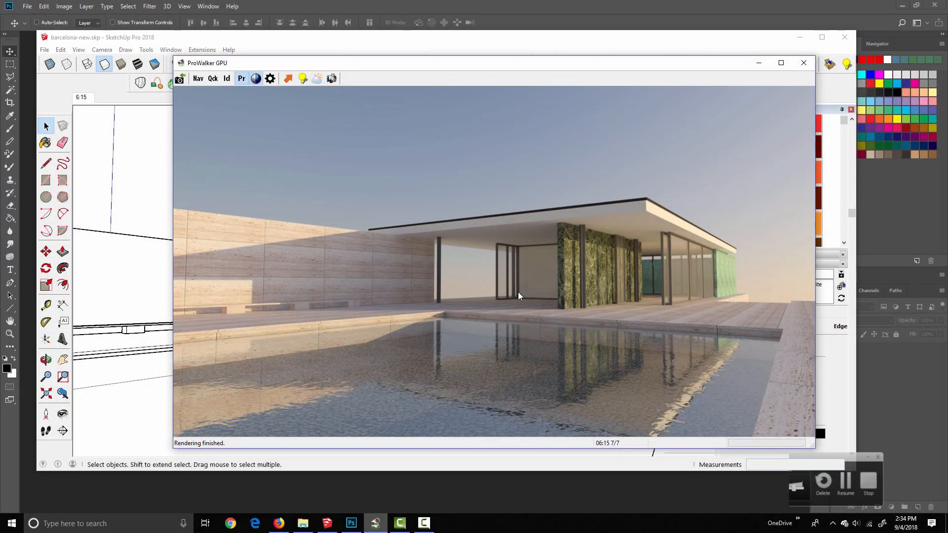
Close ProWalker GPU, minimize SketchUp, and open lines-larger.png and barcelona-larger.png in Photoshop
left_click(804, 63)
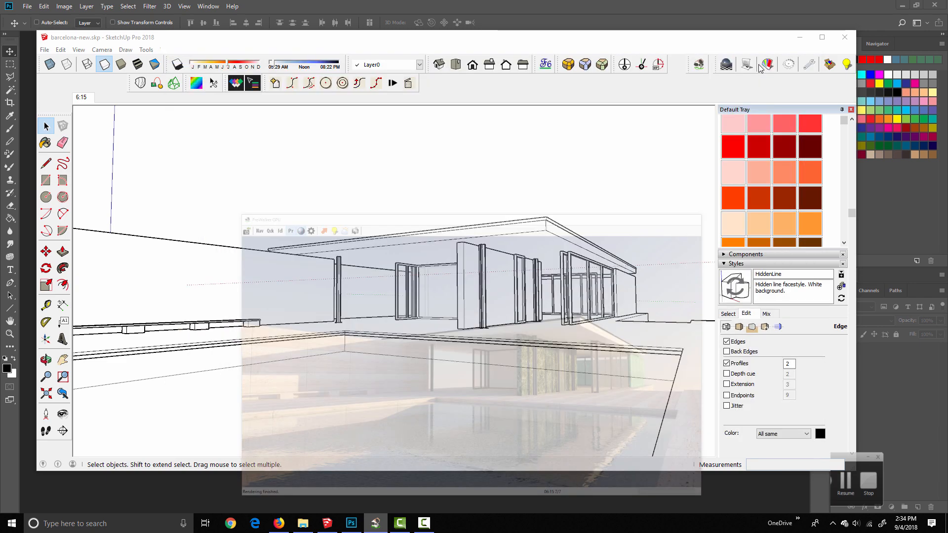
left_click(800, 37)
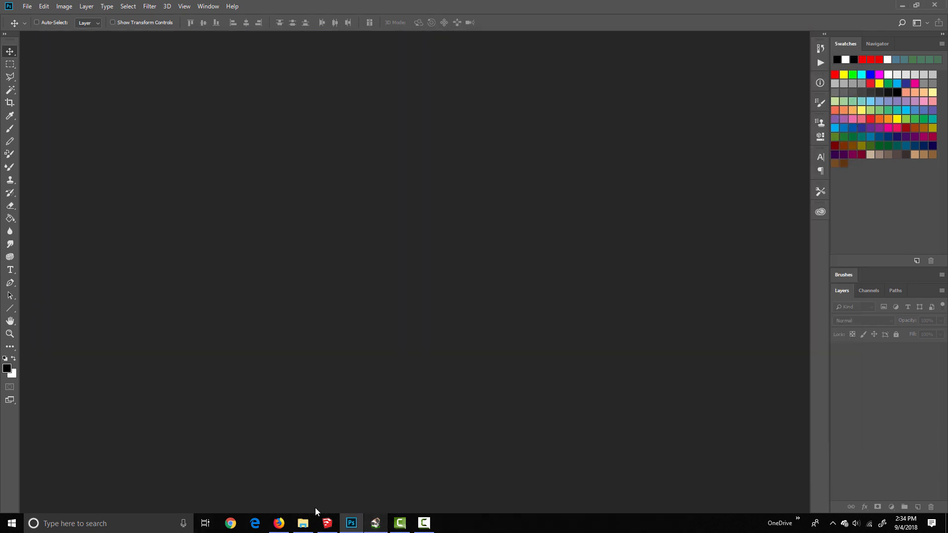
left_click(303, 522)
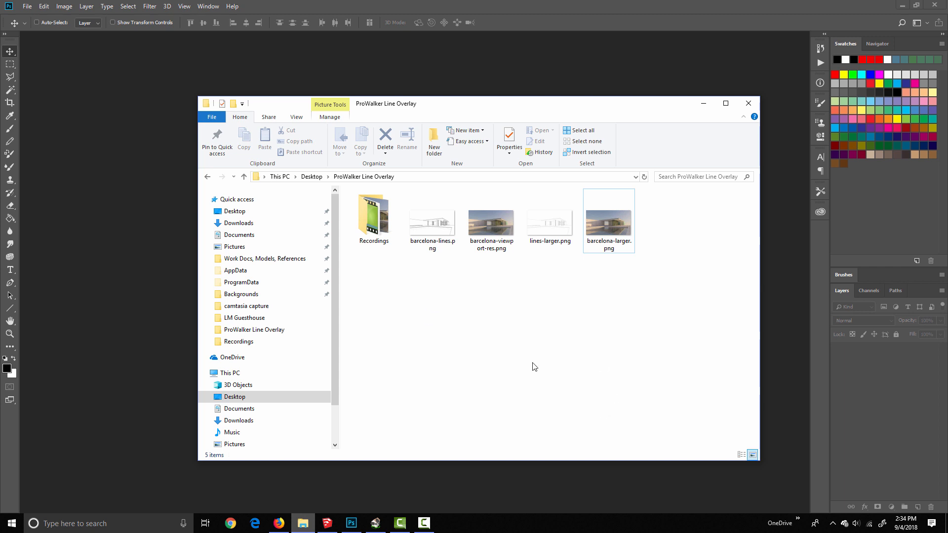
left_click(550, 231)
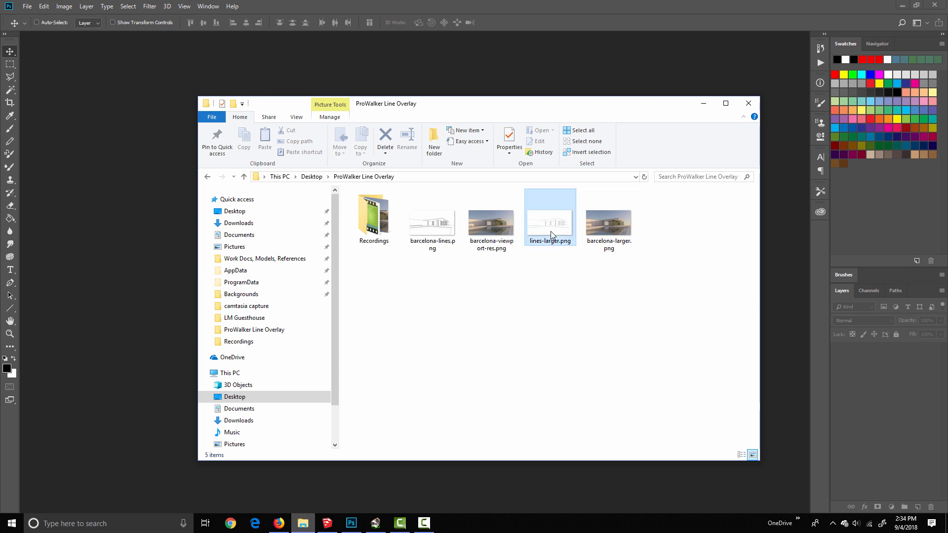
left_click(606, 228, "ctrl")
left_click_drag(606, 228, 560, 52)
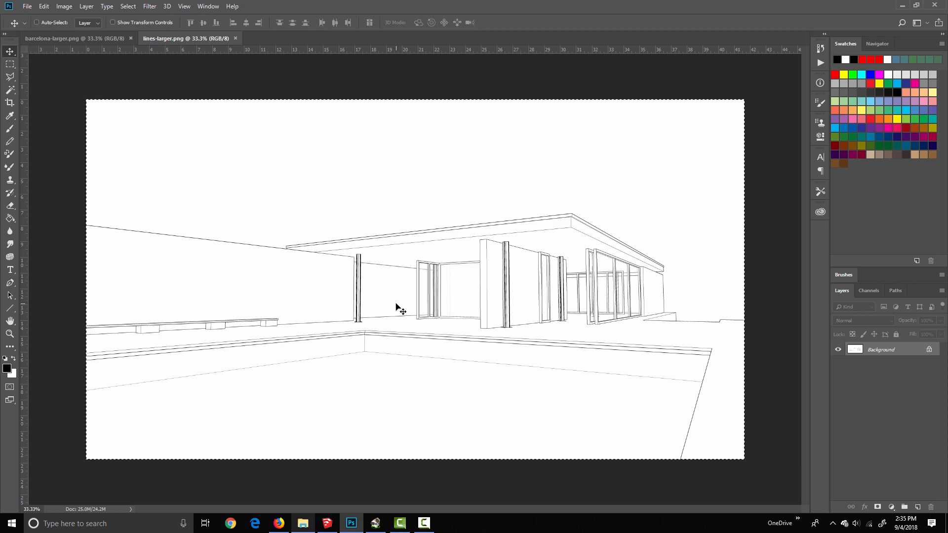
Paste the copied line drawing over barcelona-larger.png as a new layer and set its blend mode to Multiply
left_click(108, 38)
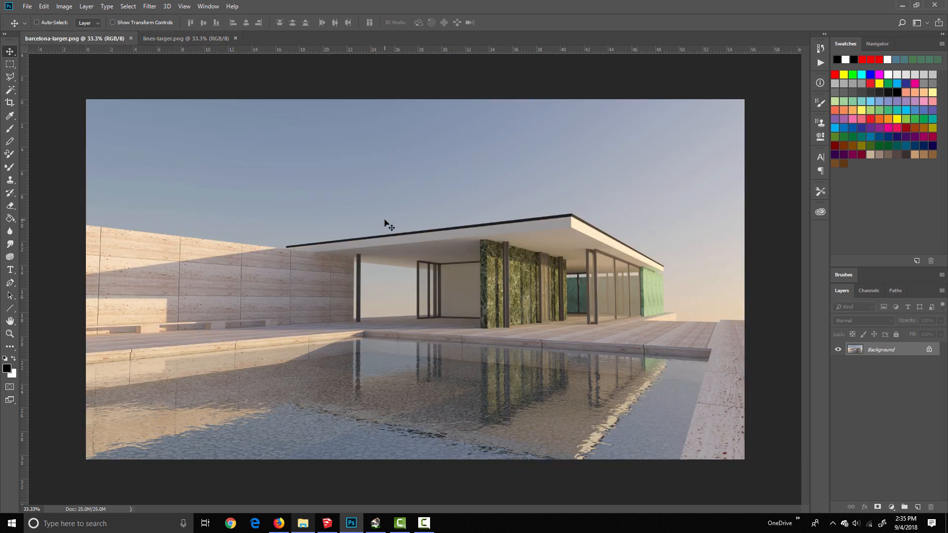
key("ctrl+v")
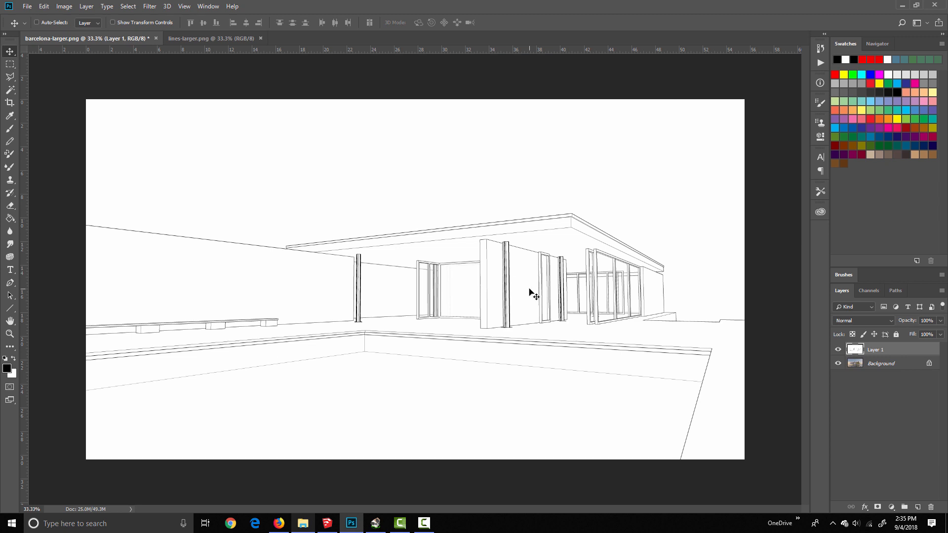
left_click(889, 320)
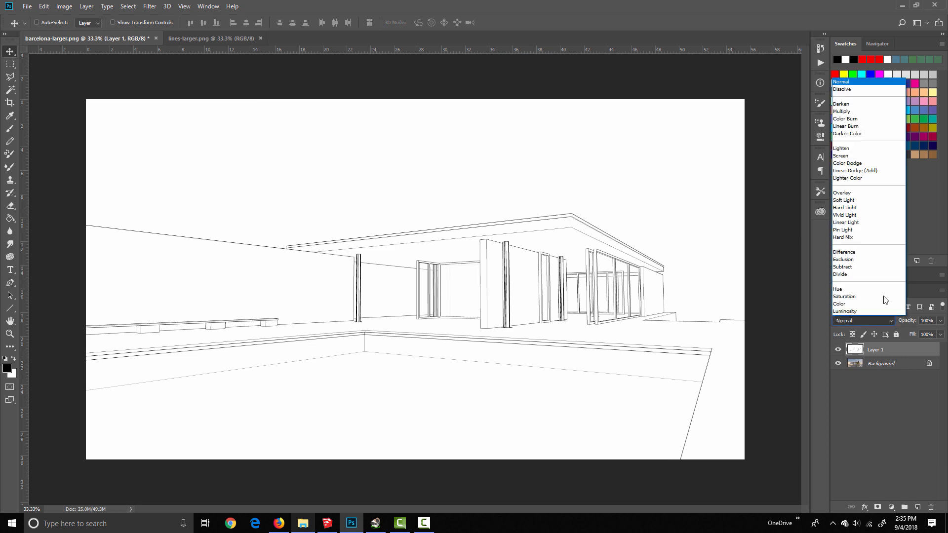
left_click(853, 112)
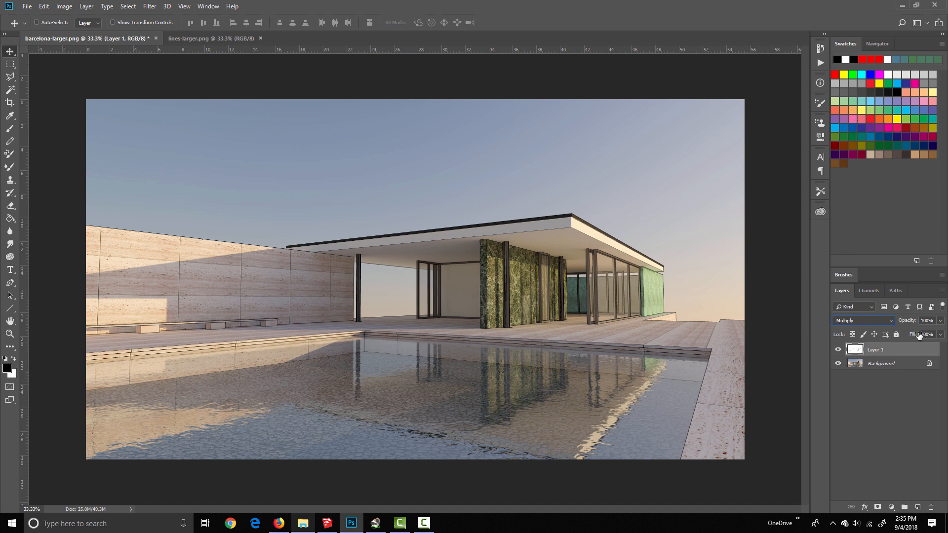
Reduce the line layer's opacity to 32% and refine it down to 26%
left_click(940, 321)
left_click_drag(941, 328, 909, 335)
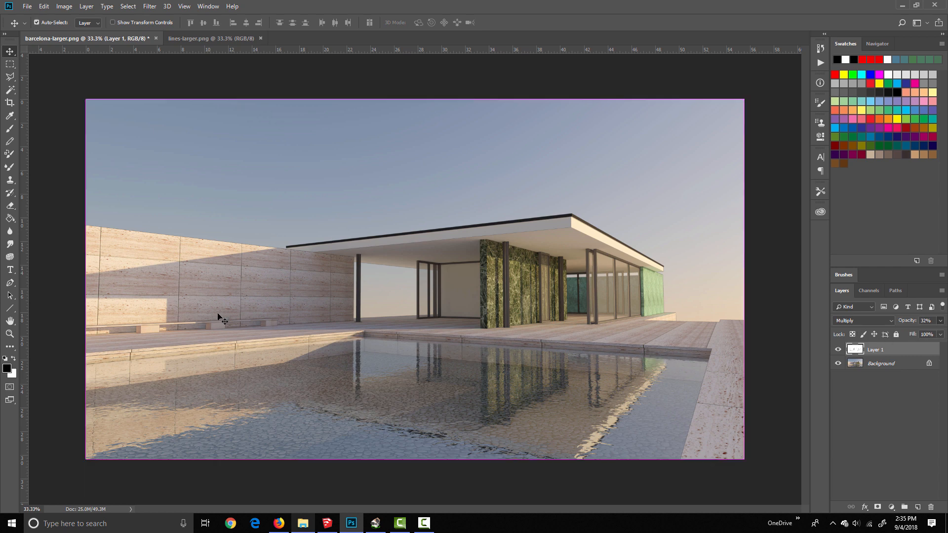
key("ctrl+plus")
key("ctrl+plus")
key("ctrl+plus")
key("ctrl+plus")
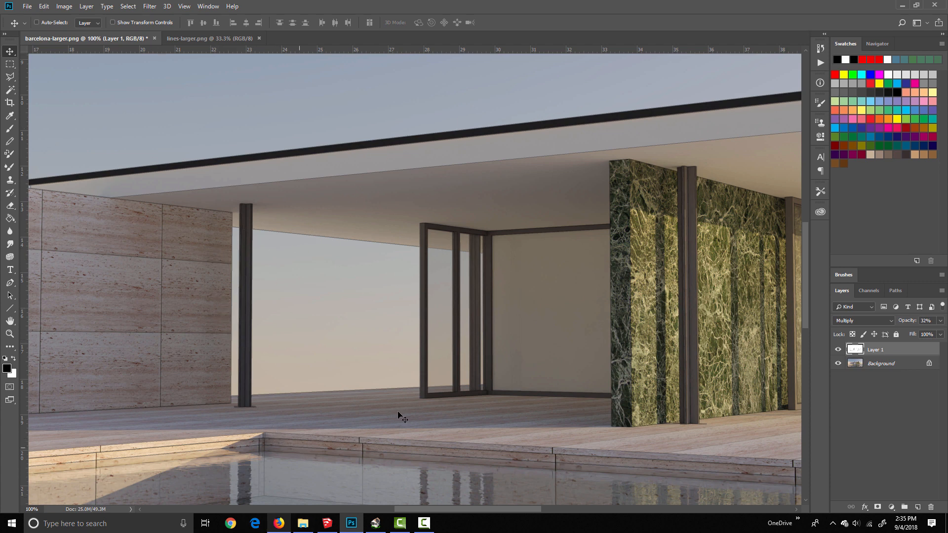
left_click(940, 321)
mouse_move(910, 332)
left_mouse_down()
mouse_move(943, 331)
mouse_move(905, 333)
left_mouse_up()
left_click(534, 351)
key("ctrl+0")
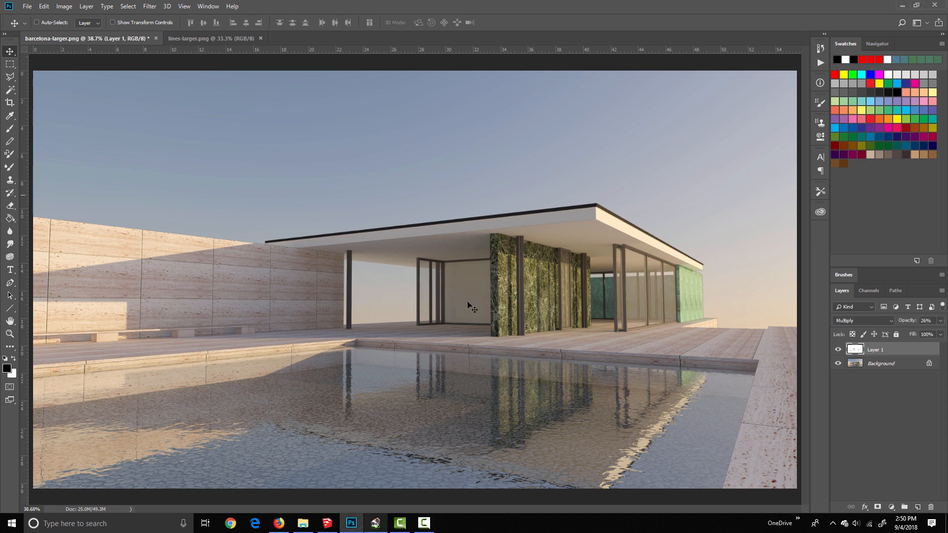
Switch to SketchUp and bring the ProWalker GPU render window to the front to view the render
left_click(327, 523)
left_click(375, 522)
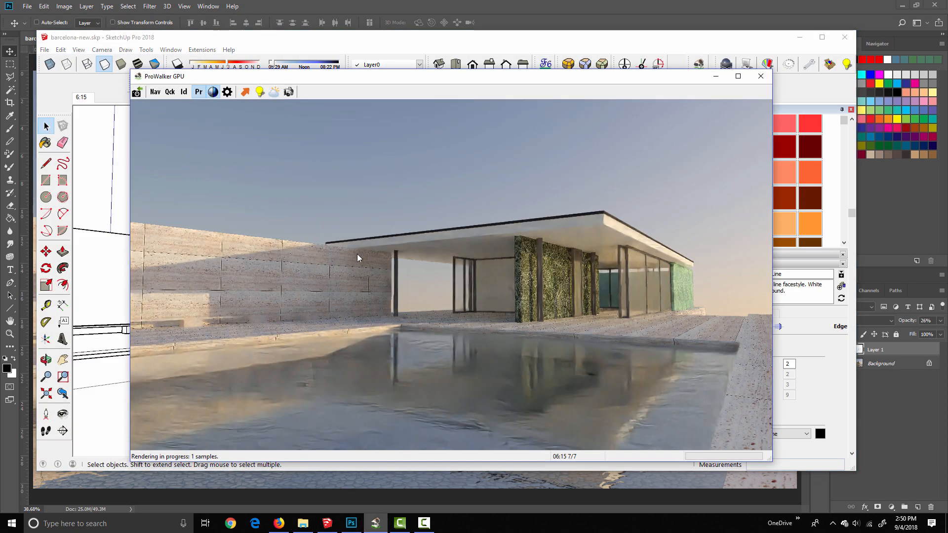
mouse_move(315, 82)
left_mouse_down()
mouse_move(353, 84)
mouse_move(314, 79)
left_mouse_up()
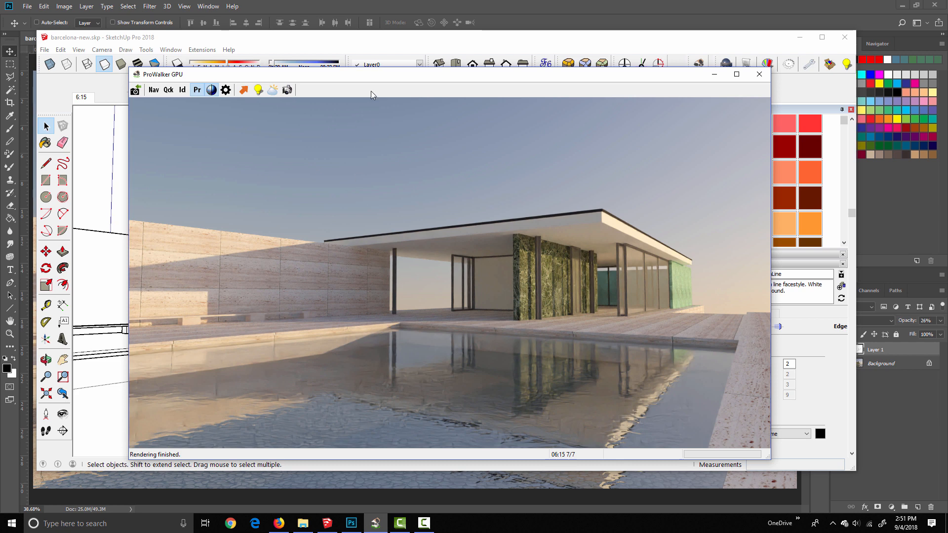
Check the SketchUp viewport's width and height with Resize Viewport, leave them as they are, and return to Photoshop
left_click(288, 52)
left_click(202, 49)
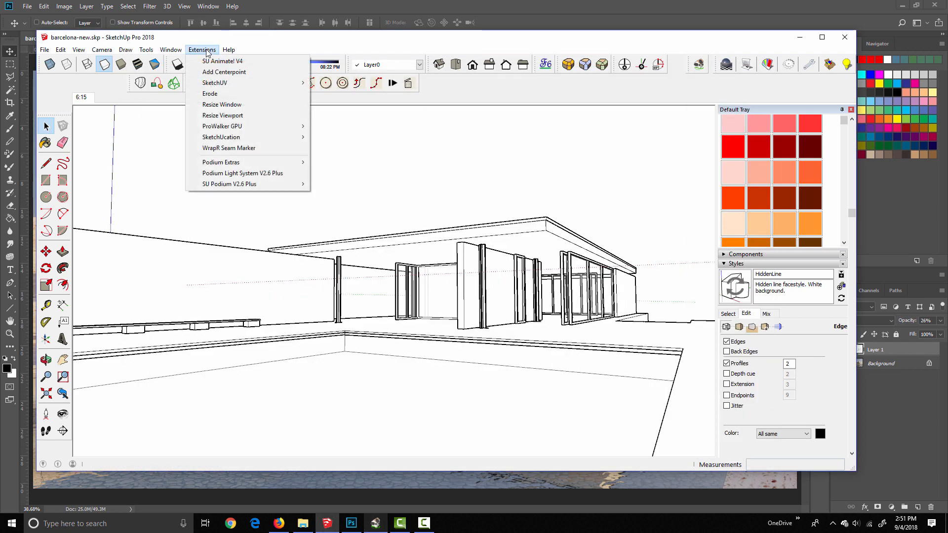
left_click(222, 115)
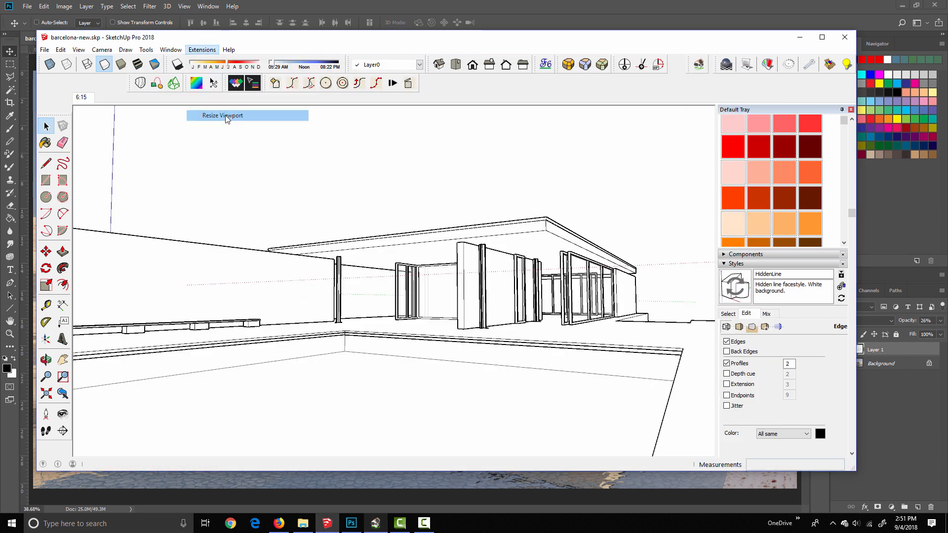
left_click_drag(439, 224, 342, 164)
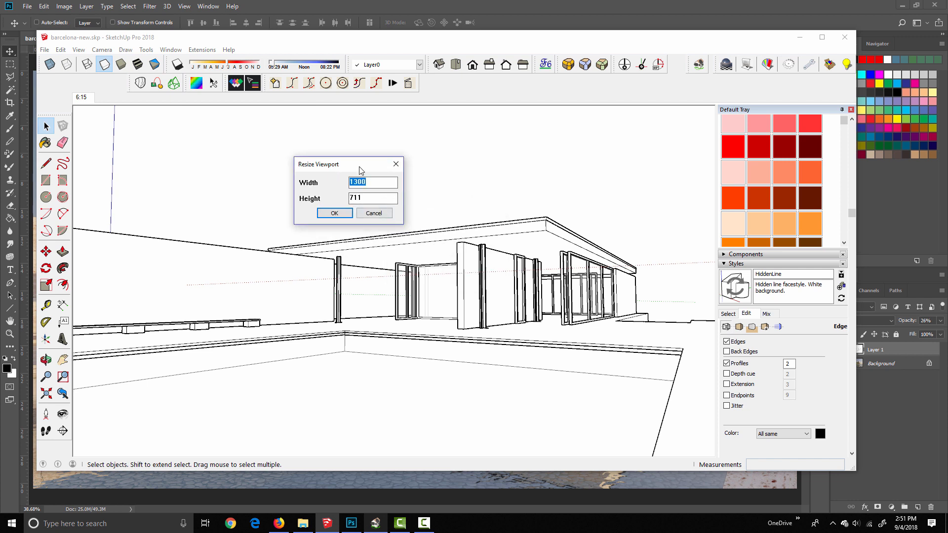
left_click(396, 164)
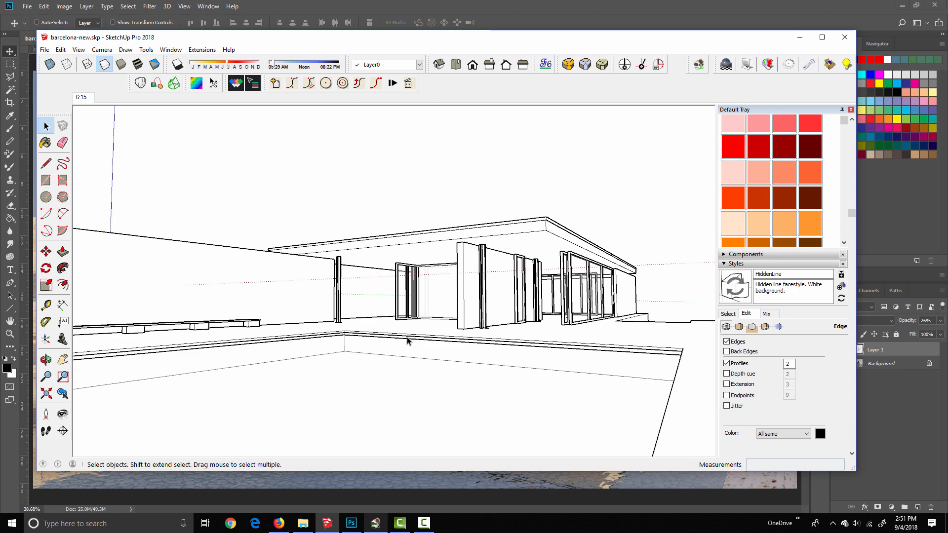
left_click(351, 522)
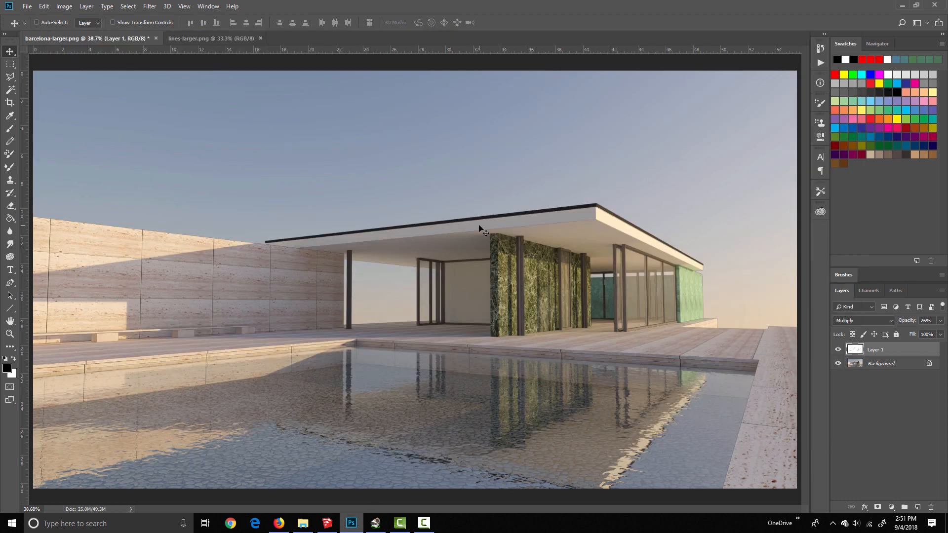